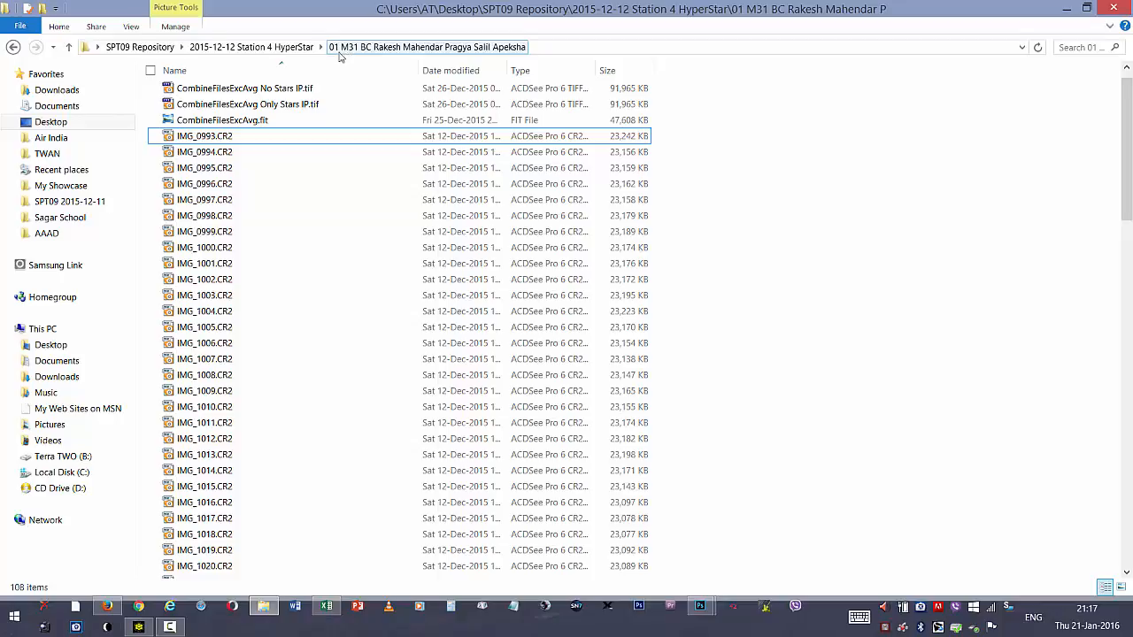
Switch to ImagesPlus and open the stacked image CombineFilesExcAvg.fit from the 01 M31 folder
click(212, 124)
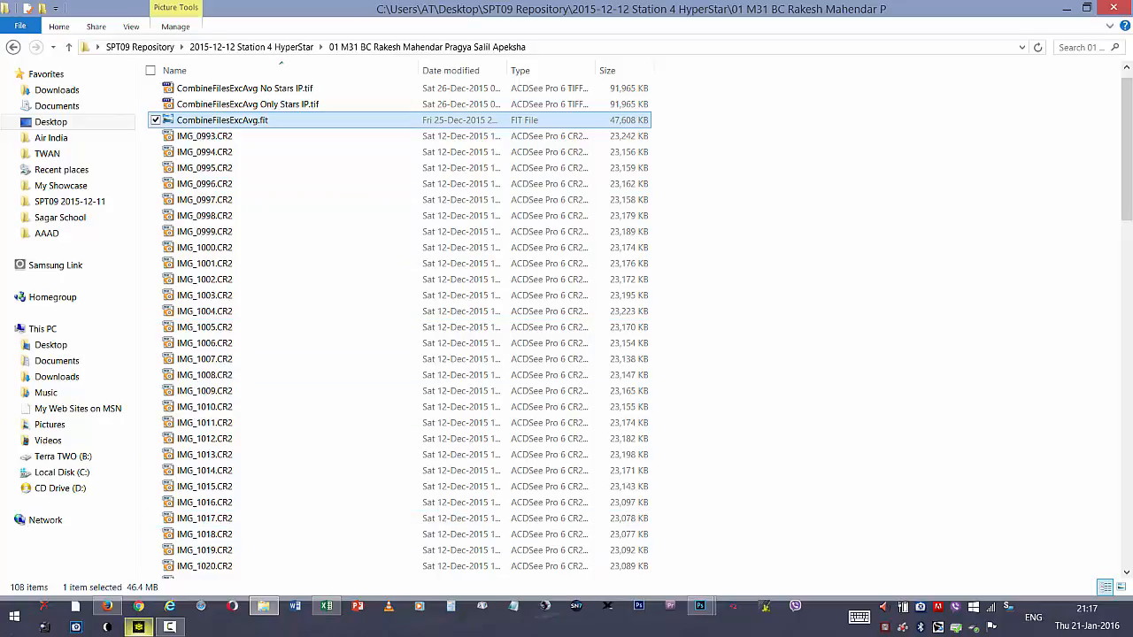
click(139, 627)
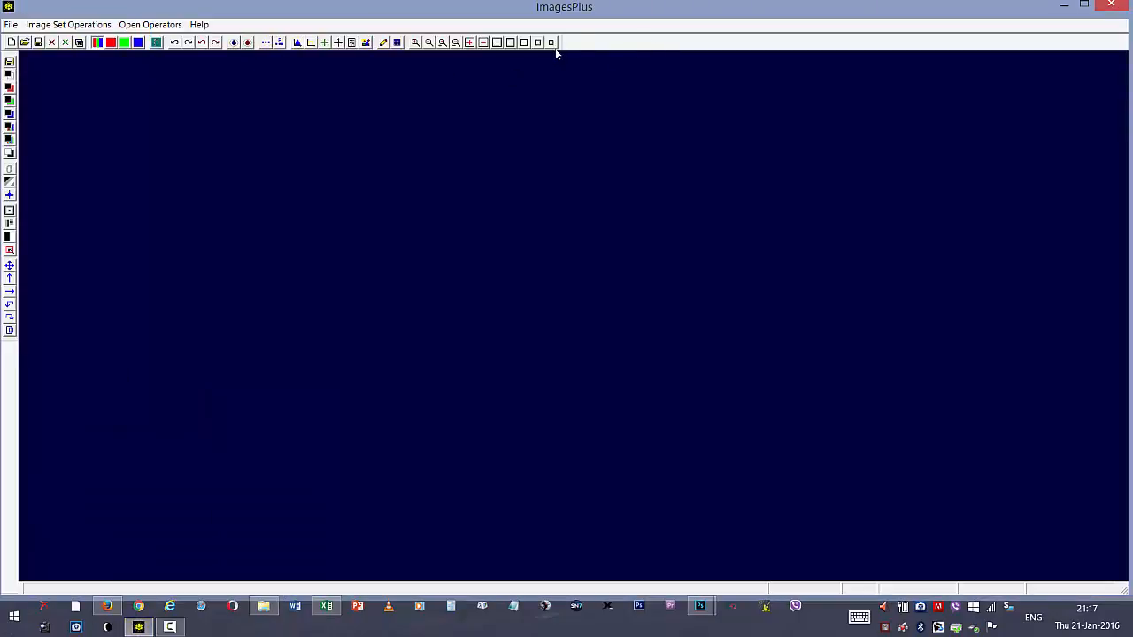
click(24, 41)
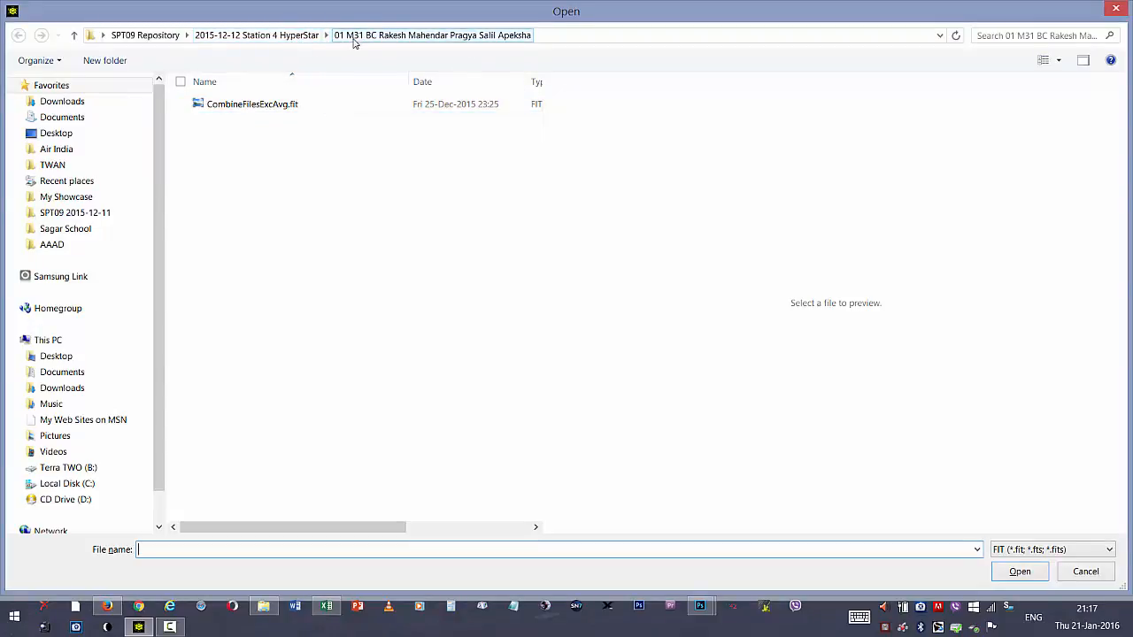
double_click(267, 107)
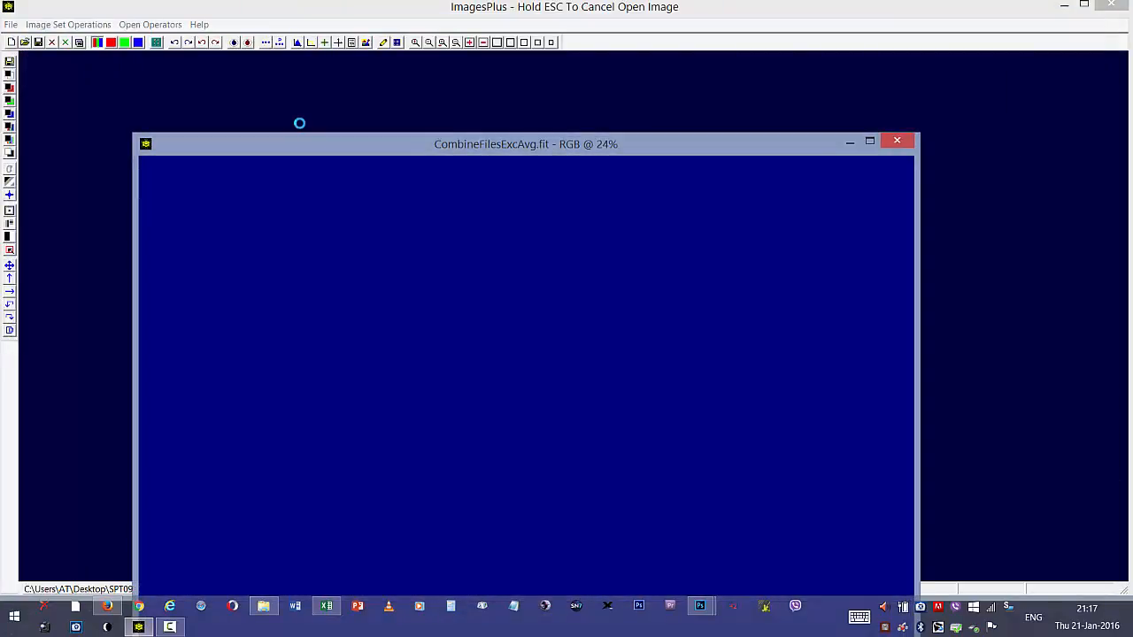
drag(365, 84, 364, 58)
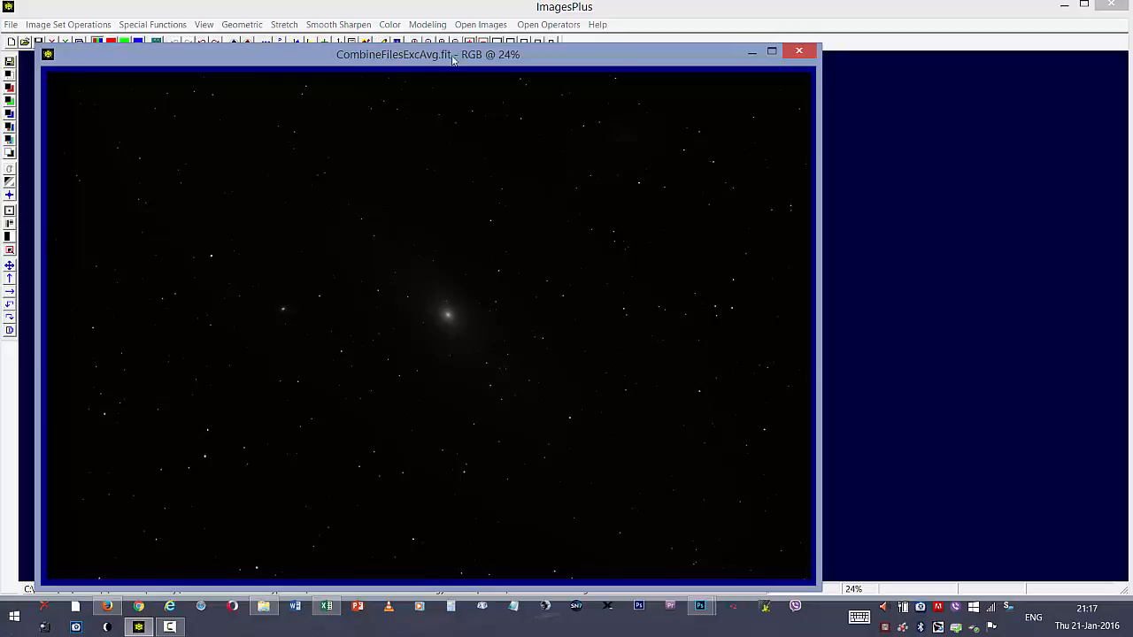
Save a copy of the image as the uncompressed TIFF CombineFilesExcAvg.tif with 16 bits per channel
click(12, 25)
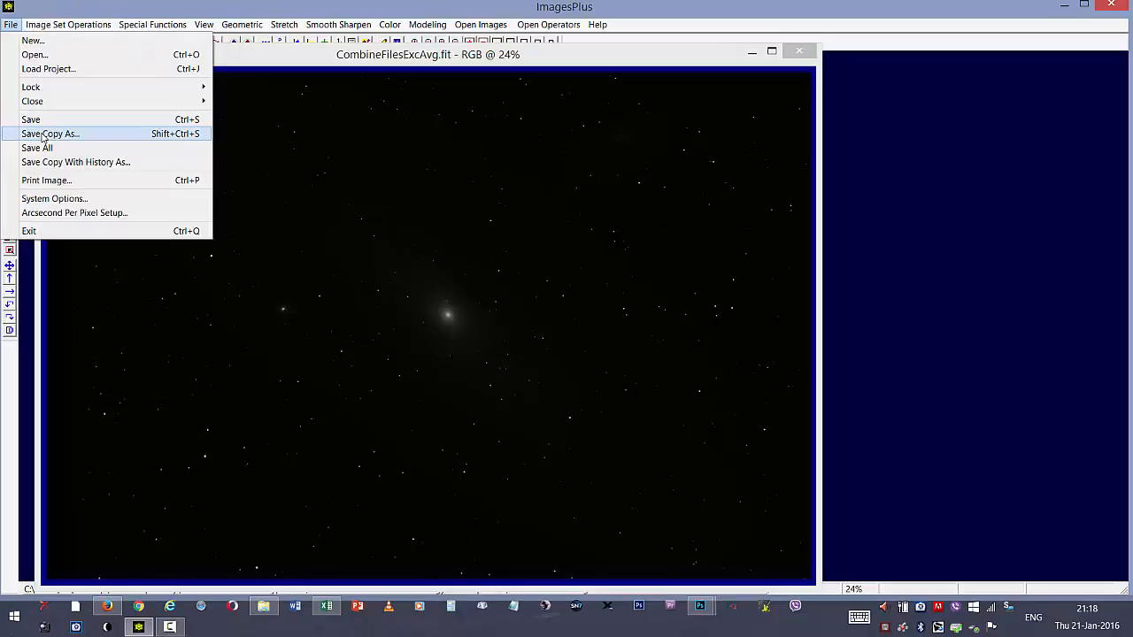
click(79, 134)
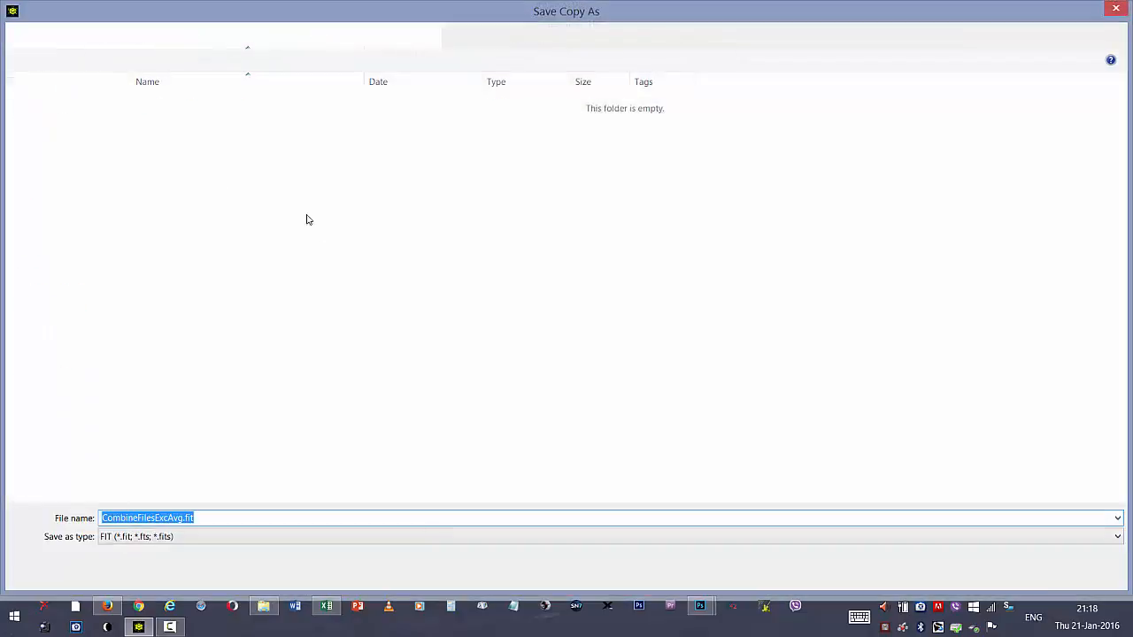
click(226, 538)
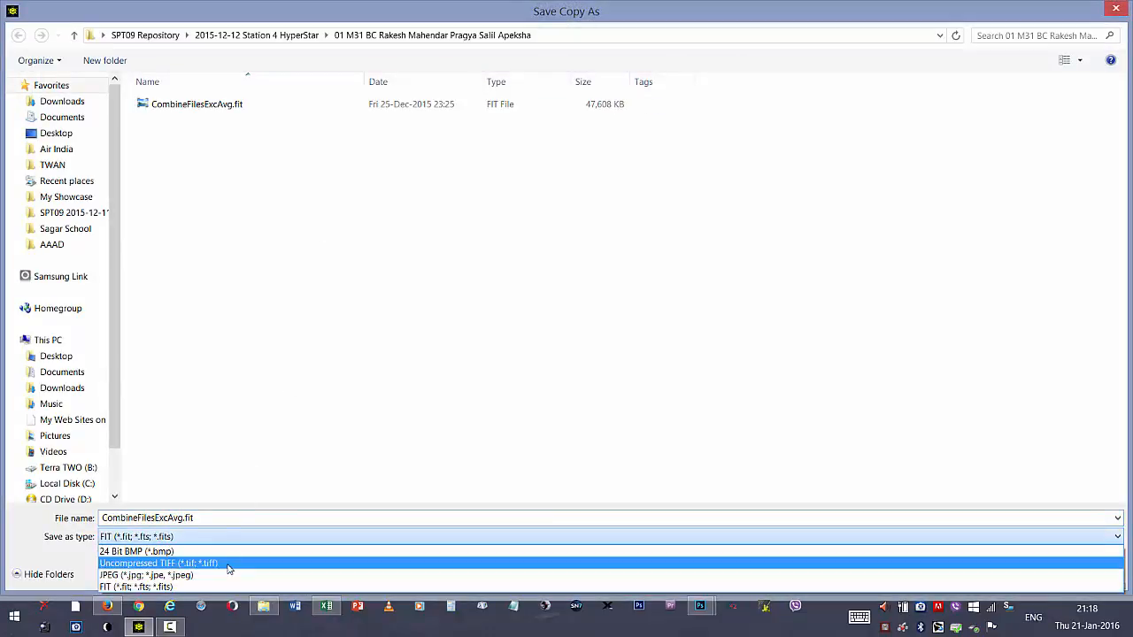
click(228, 563)
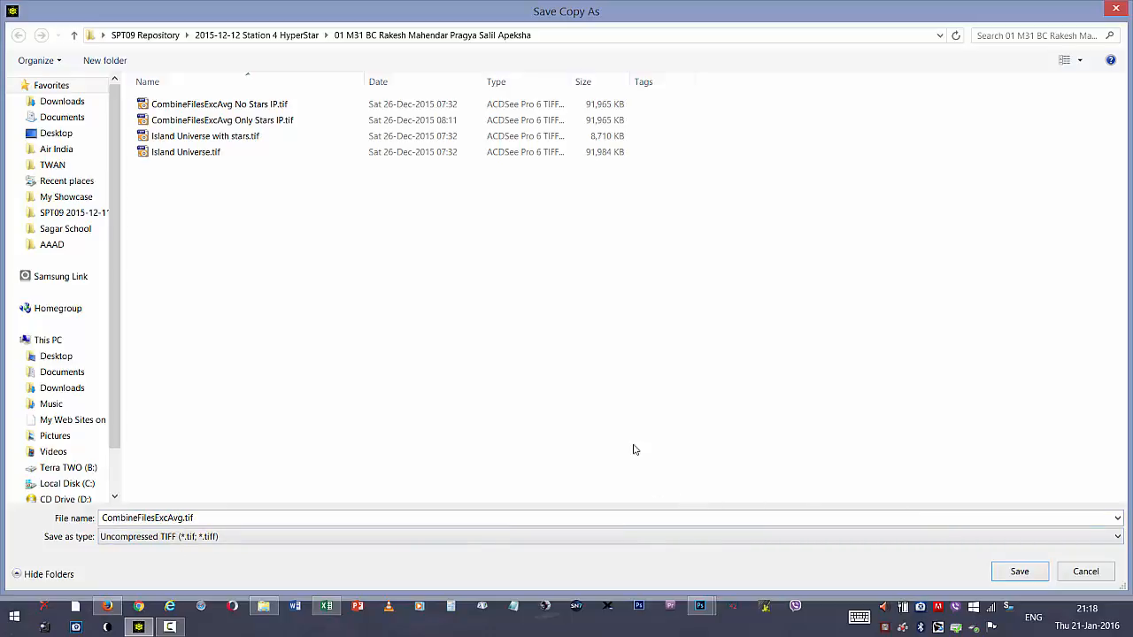
click(1019, 572)
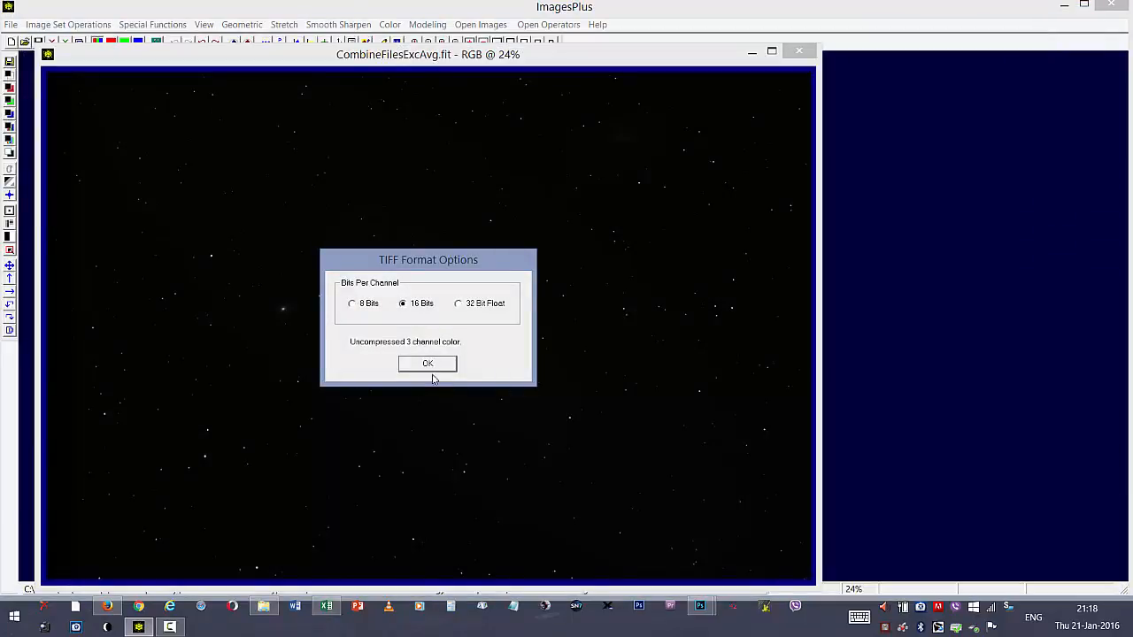
click(428, 365)
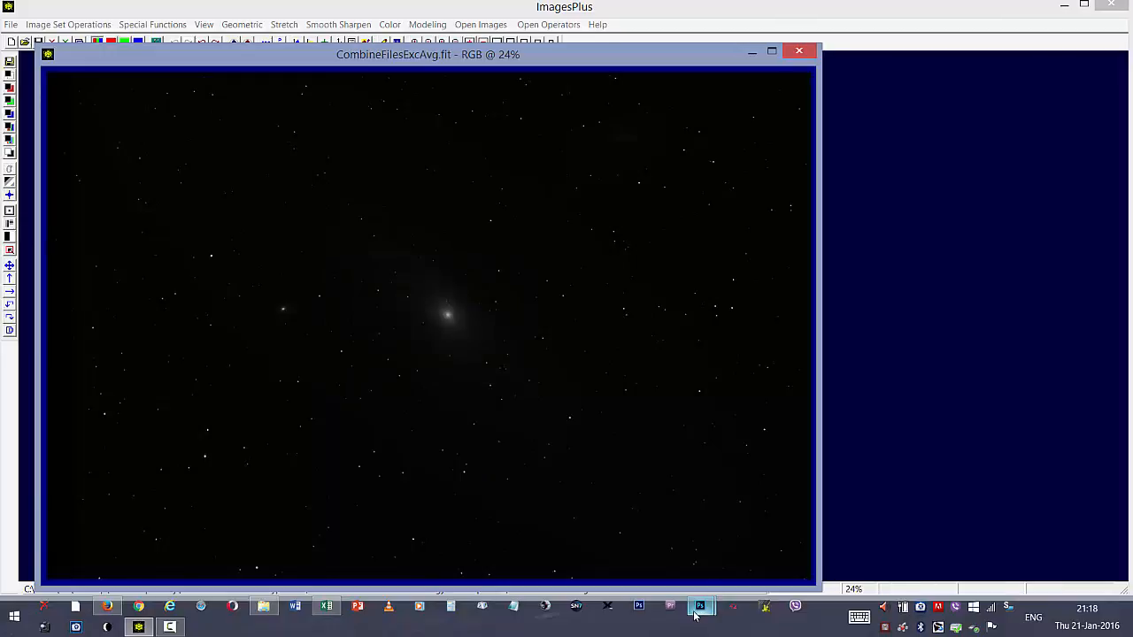
Switch to Photoshop, put the Untitled-2 Stretch document out of view and collapse the Character panel
mouse_move(694, 612)
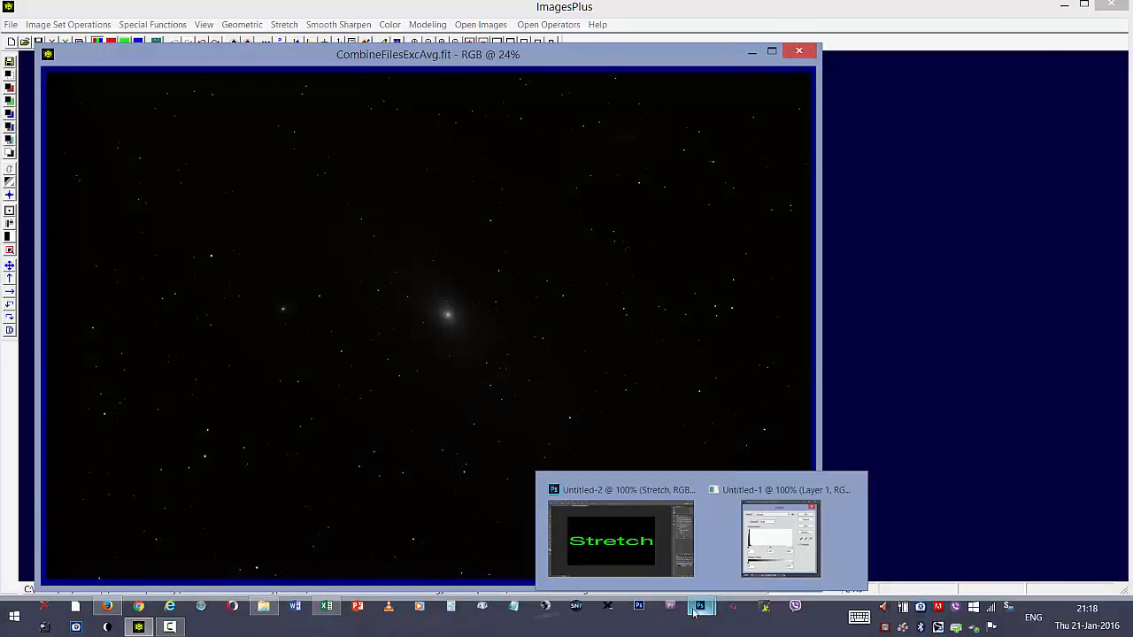
click(639, 549)
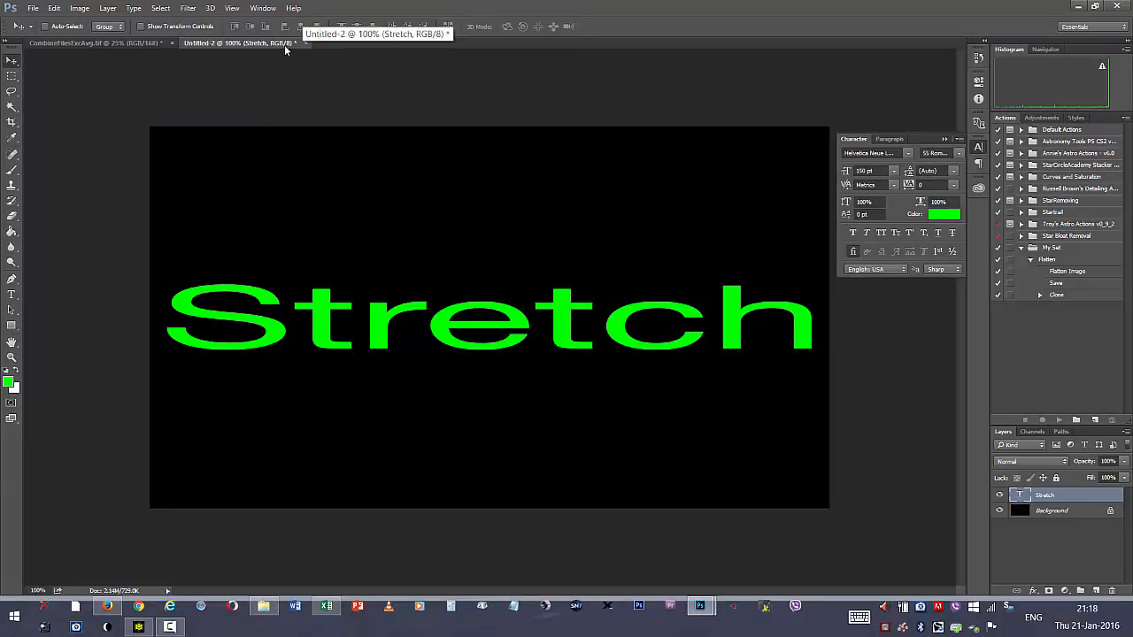
drag(257, 42, 235, 65)
click(833, 56)
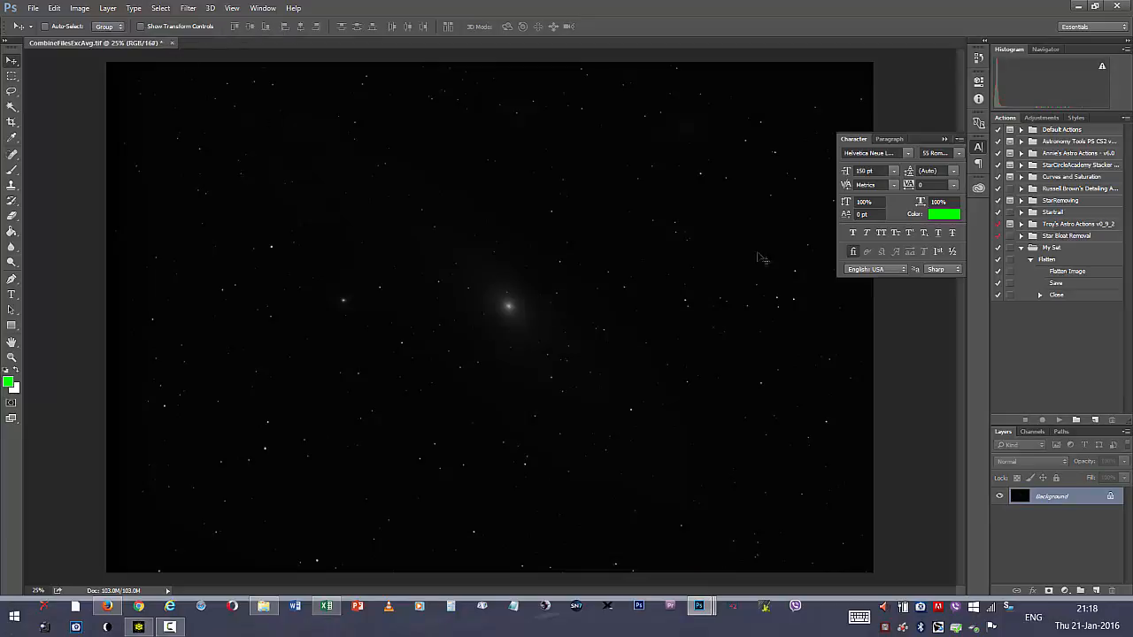
click(944, 139)
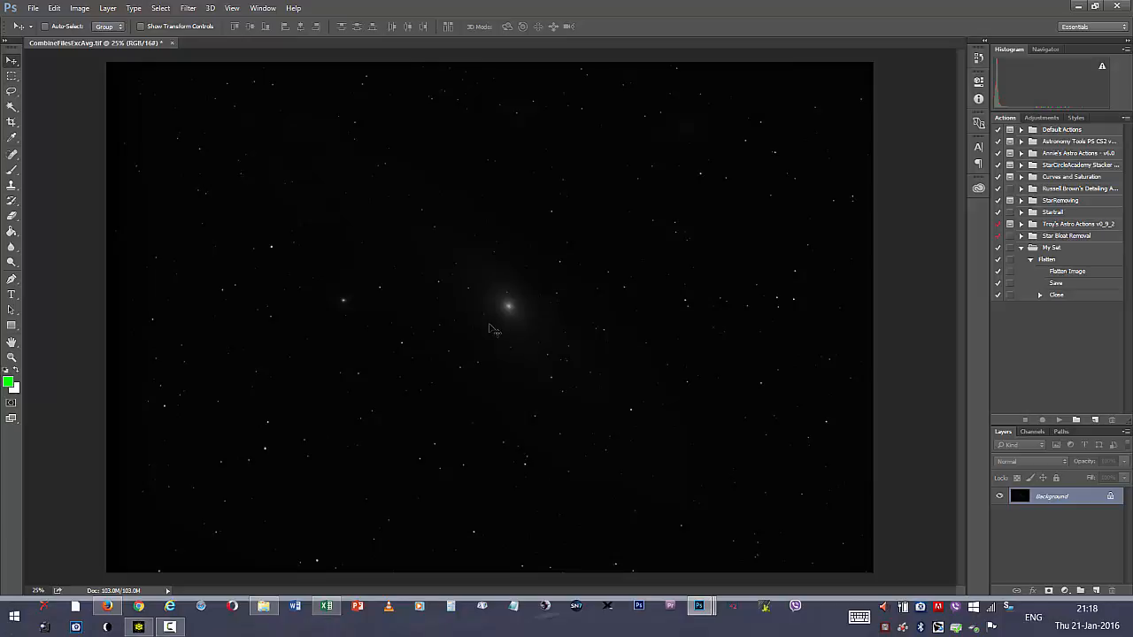
Examine the galaxy image's RGB histogram in Levels and leave without applying anything
key(ctrl+l)
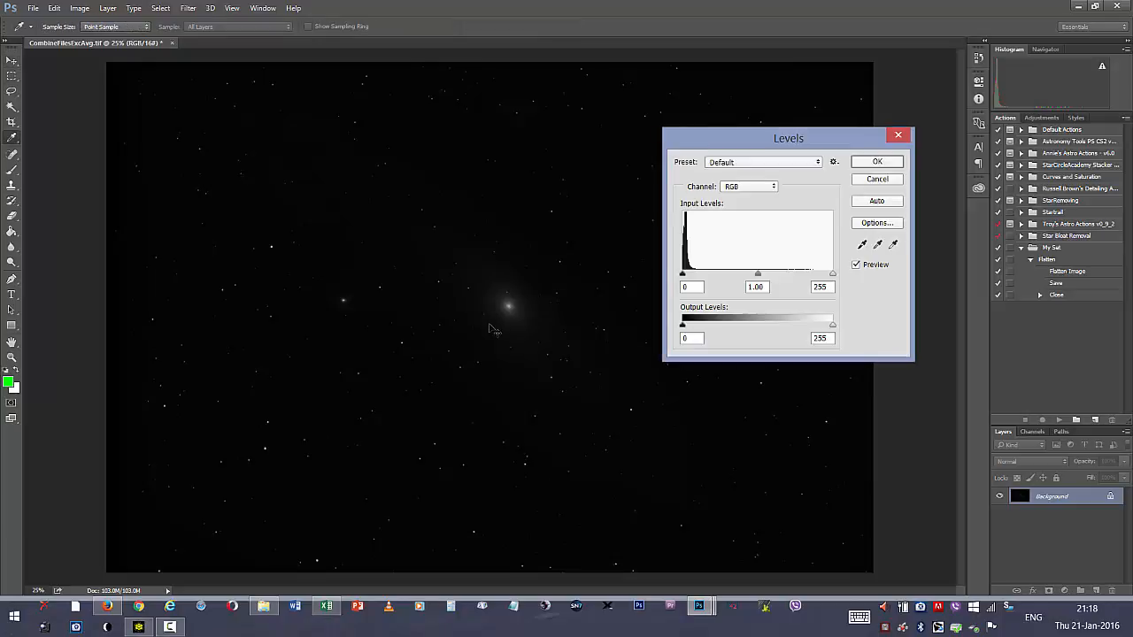
drag(788, 140, 821, 77)
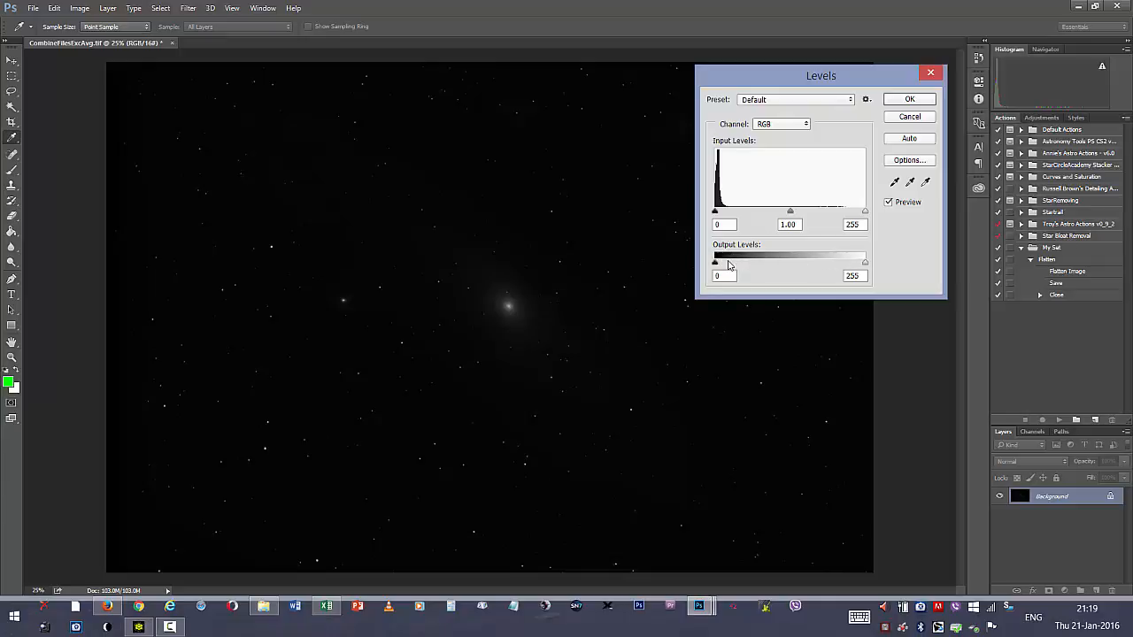
click(909, 117)
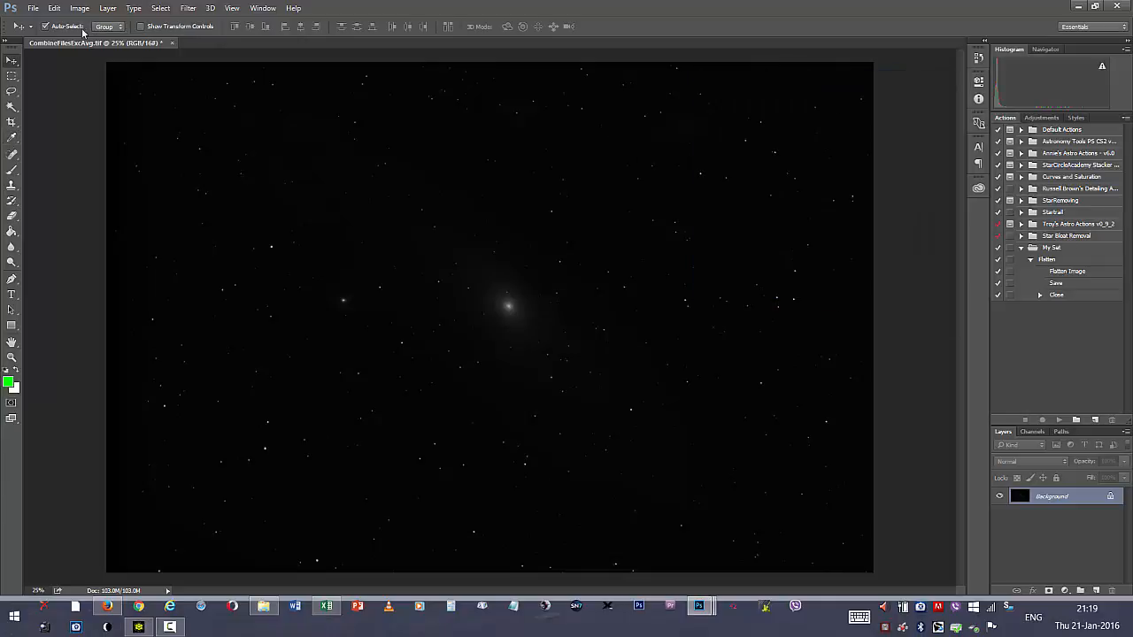
Check the image's color mode and bits per channel setting without changing it
click(79, 8)
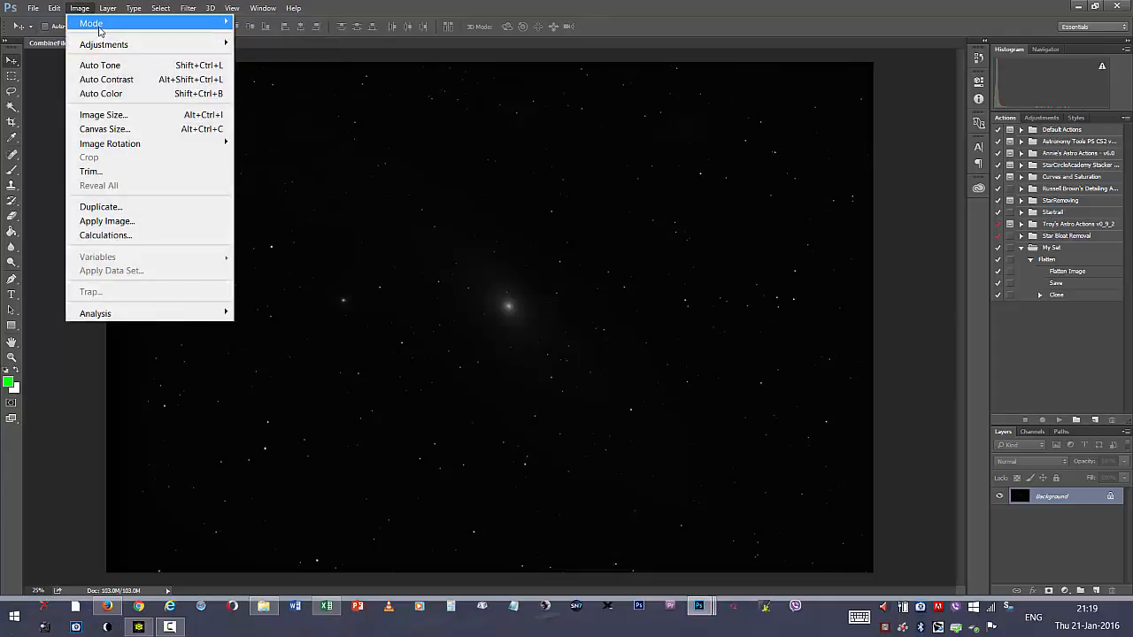
mouse_move(151, 30)
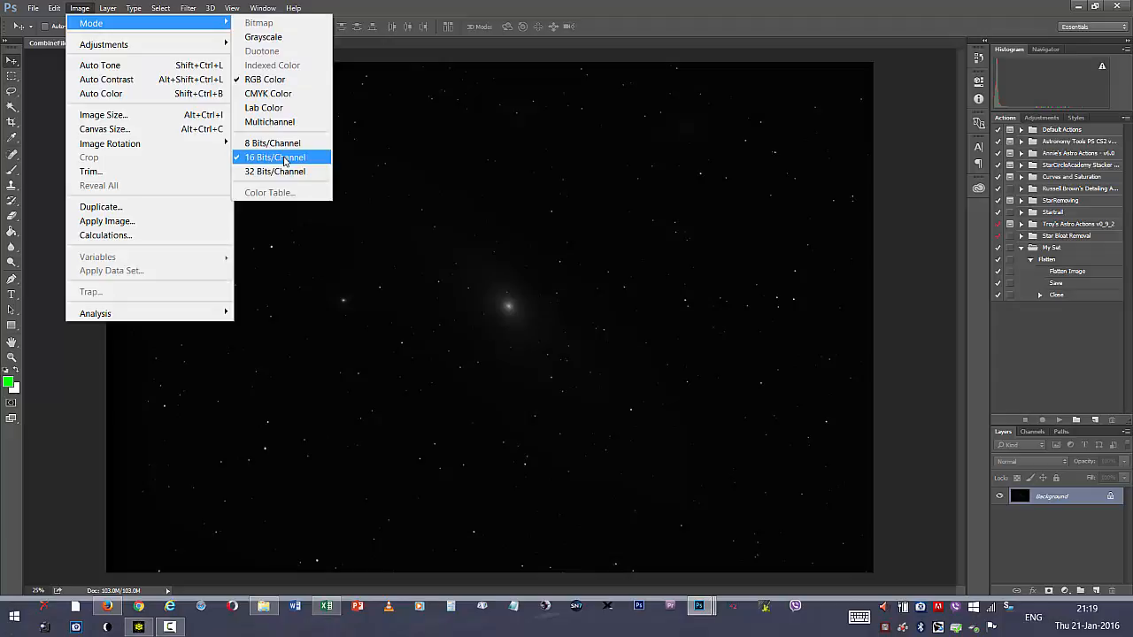
click(453, 18)
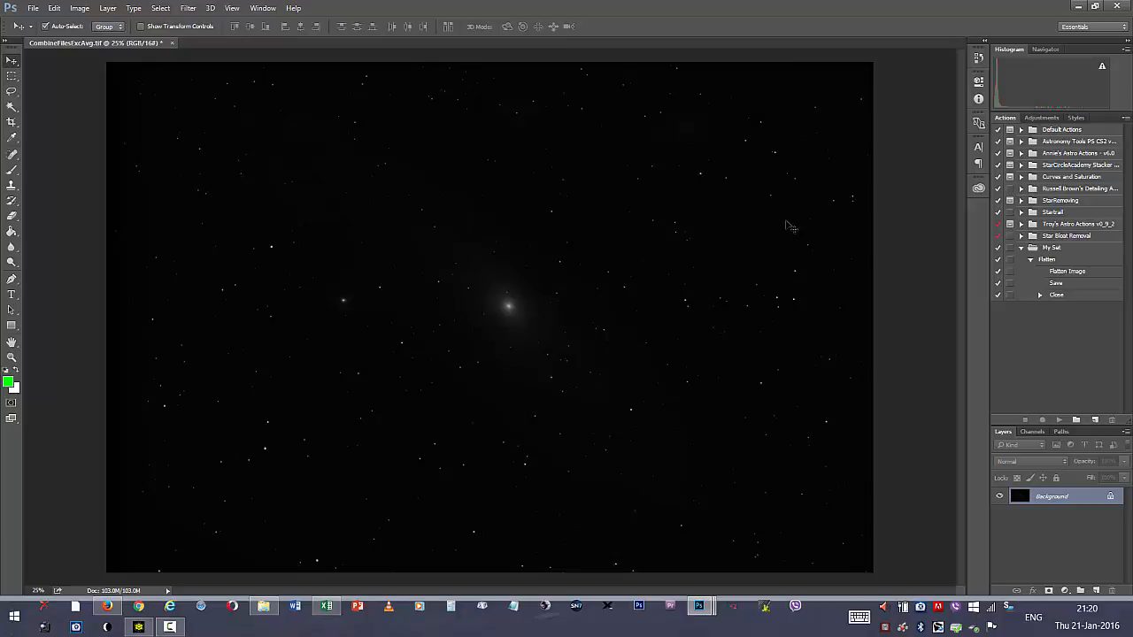
Review the black and white input level values in Levels and cancel the adjustment
key(ctrl+l)
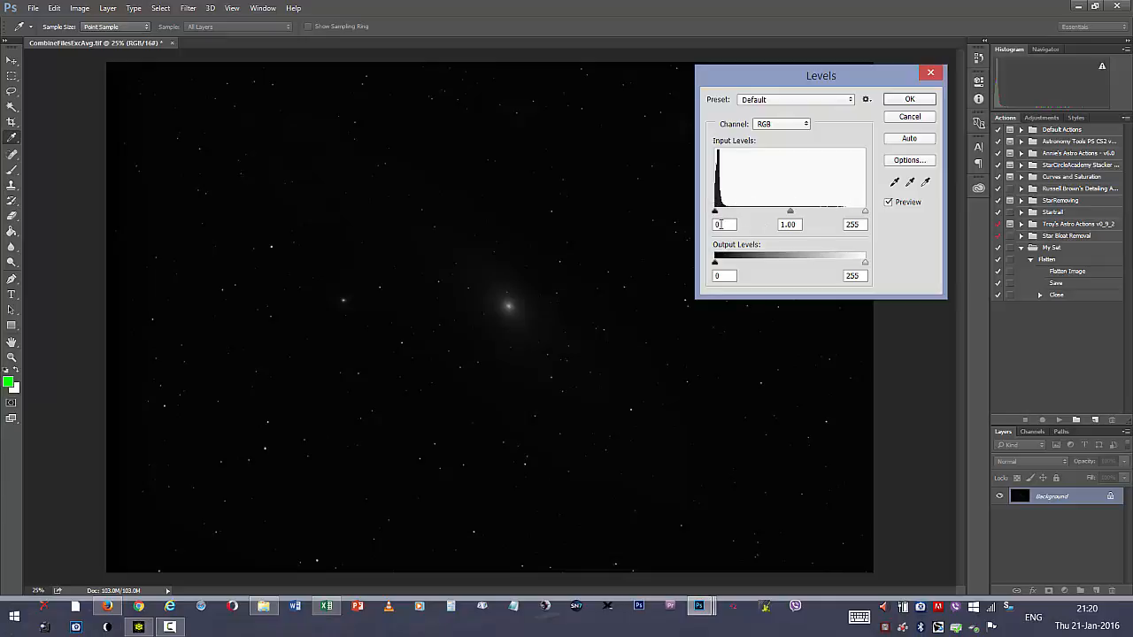
double_click(719, 224)
double_click(861, 224)
click(908, 117)
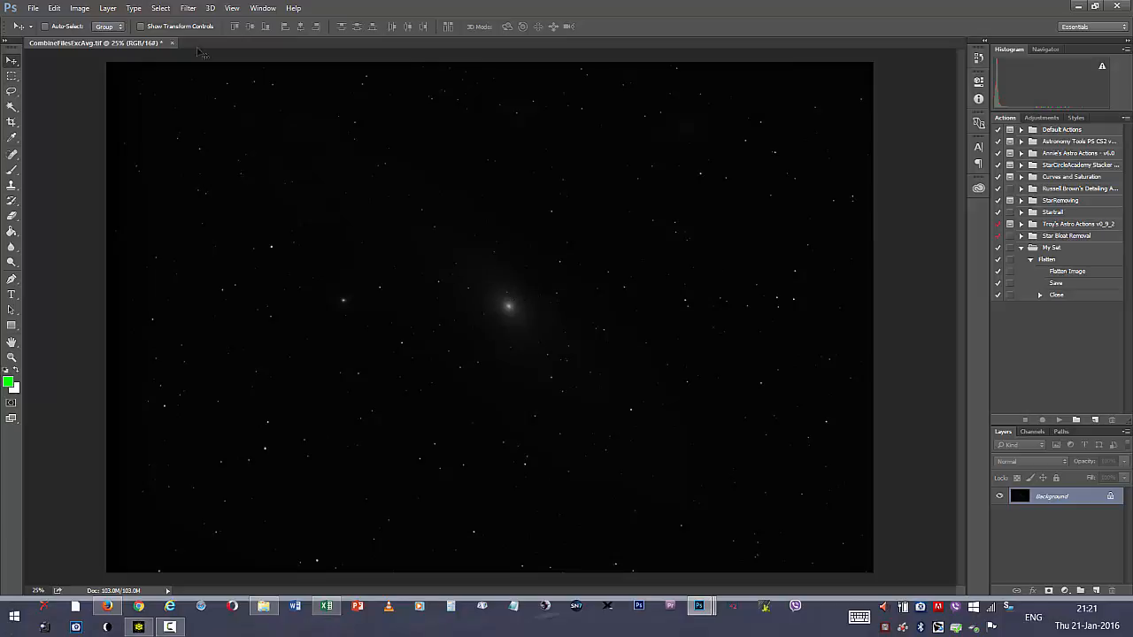
Start a Curves adjustment and move a midpoint on the RGB curve to input 12, output 127
click(79, 7)
mouse_move(84, 49)
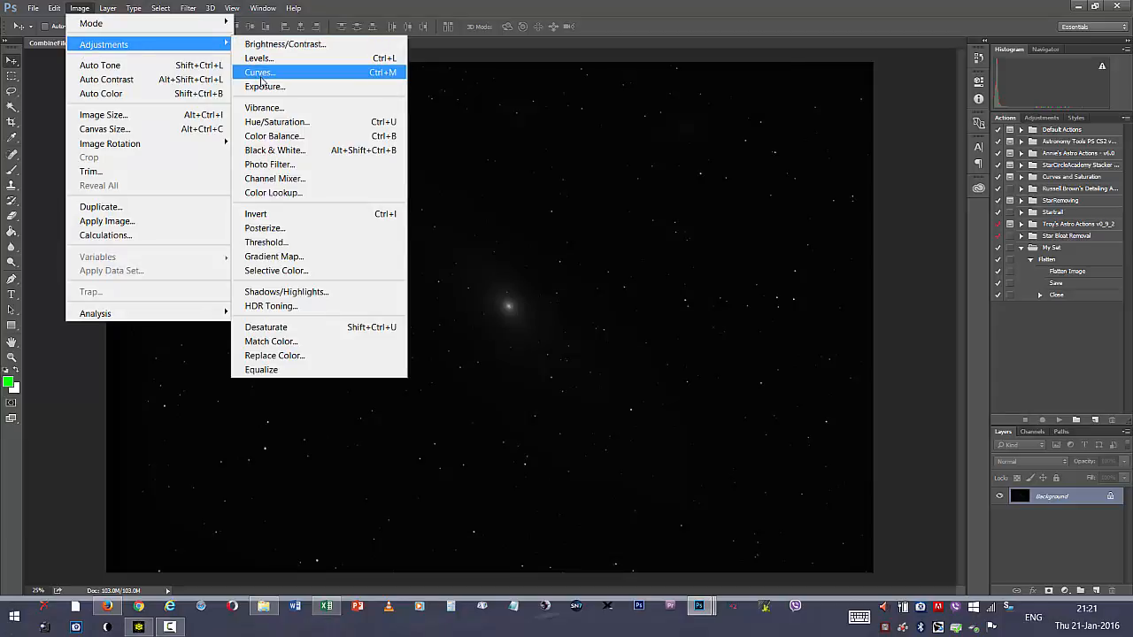
click(378, 74)
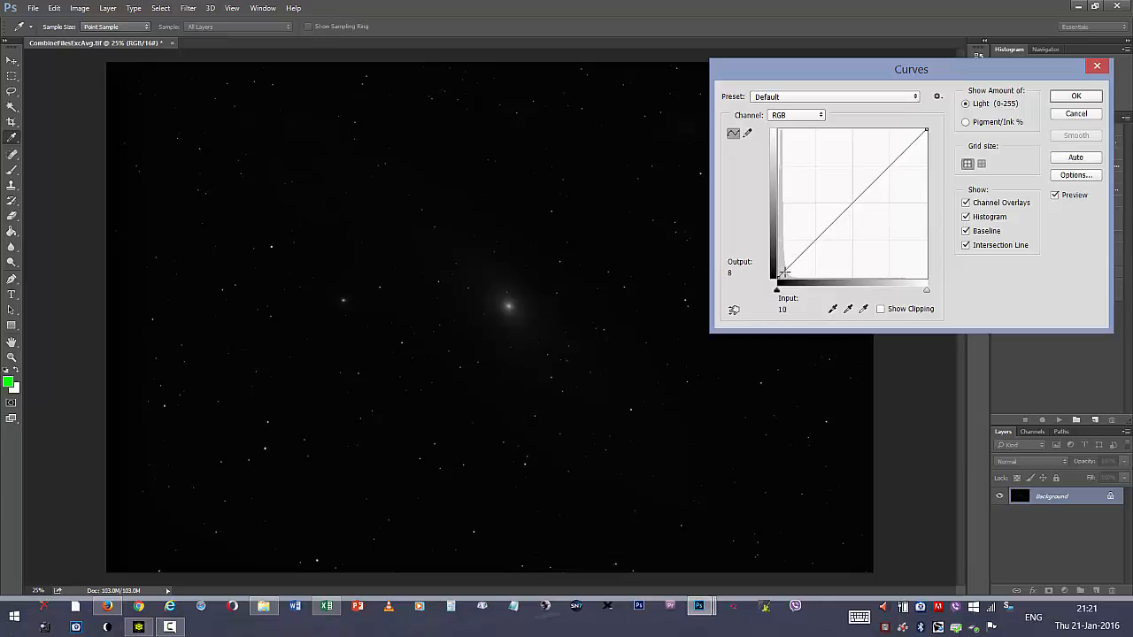
click(851, 204)
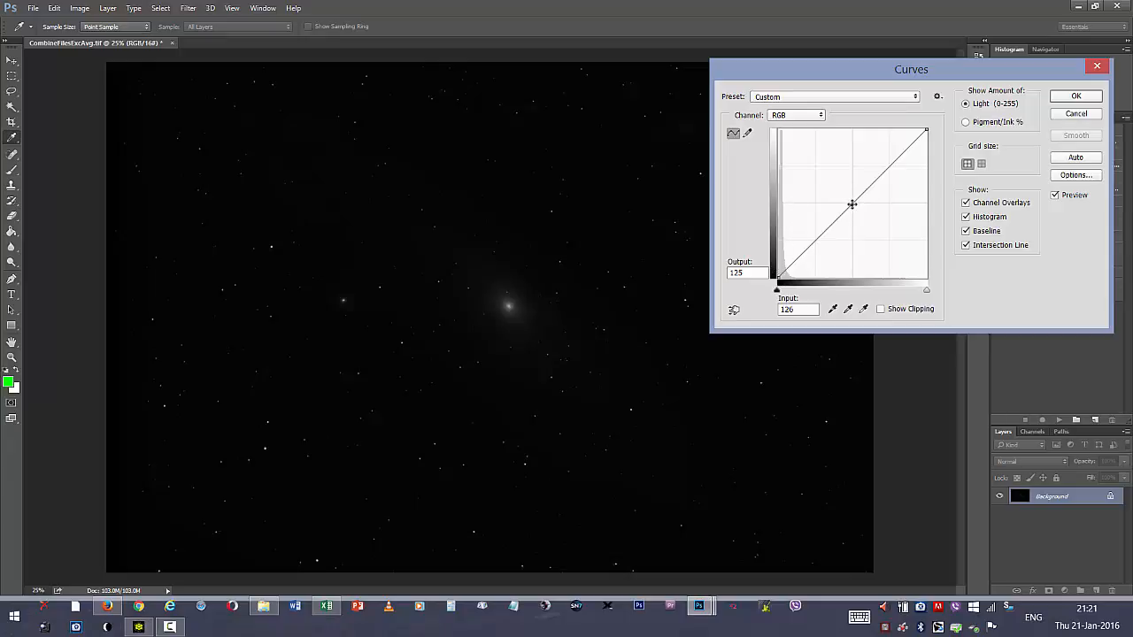
drag(852, 204, 781, 203)
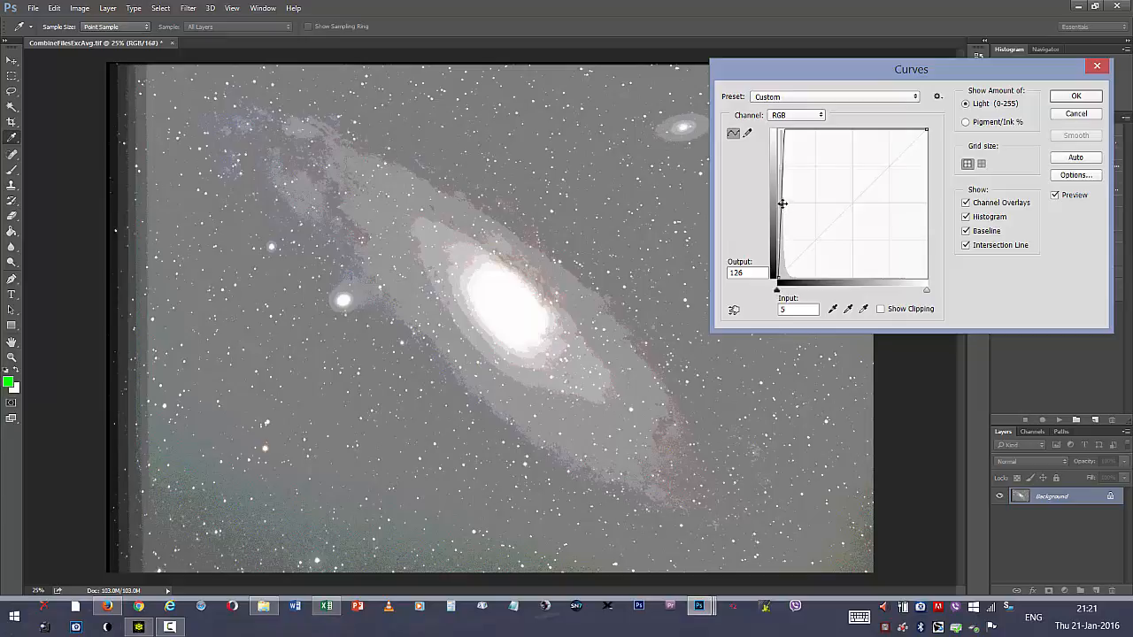
drag(782, 203, 786, 204)
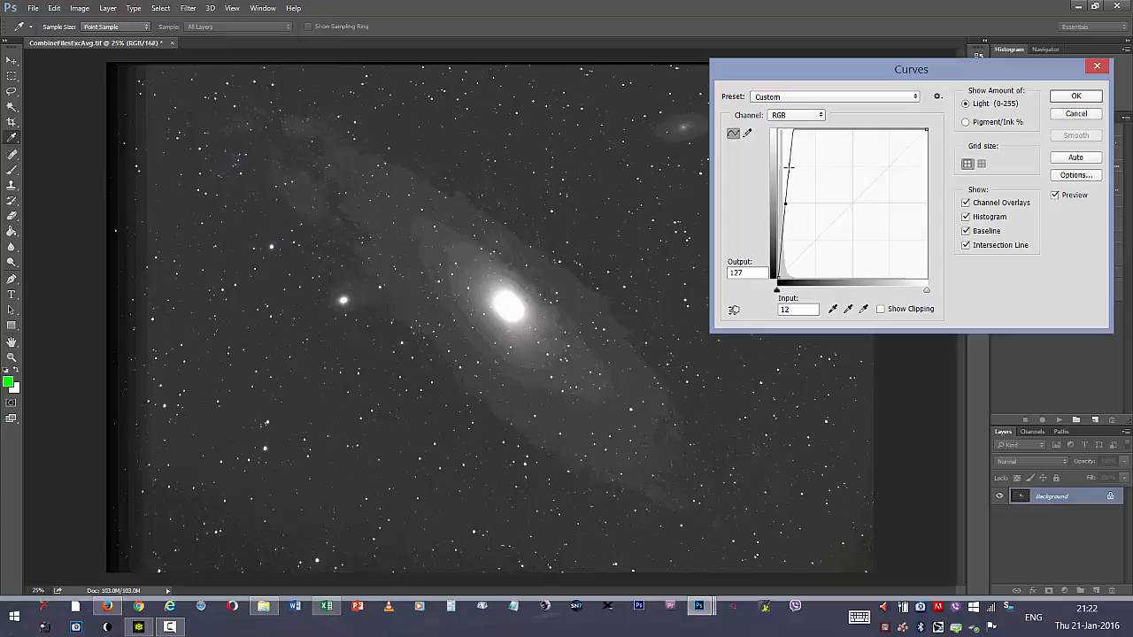
Add a second point higher on the RGB curve and fine-tune it to input 33, output 189
drag(787, 166, 790, 169)
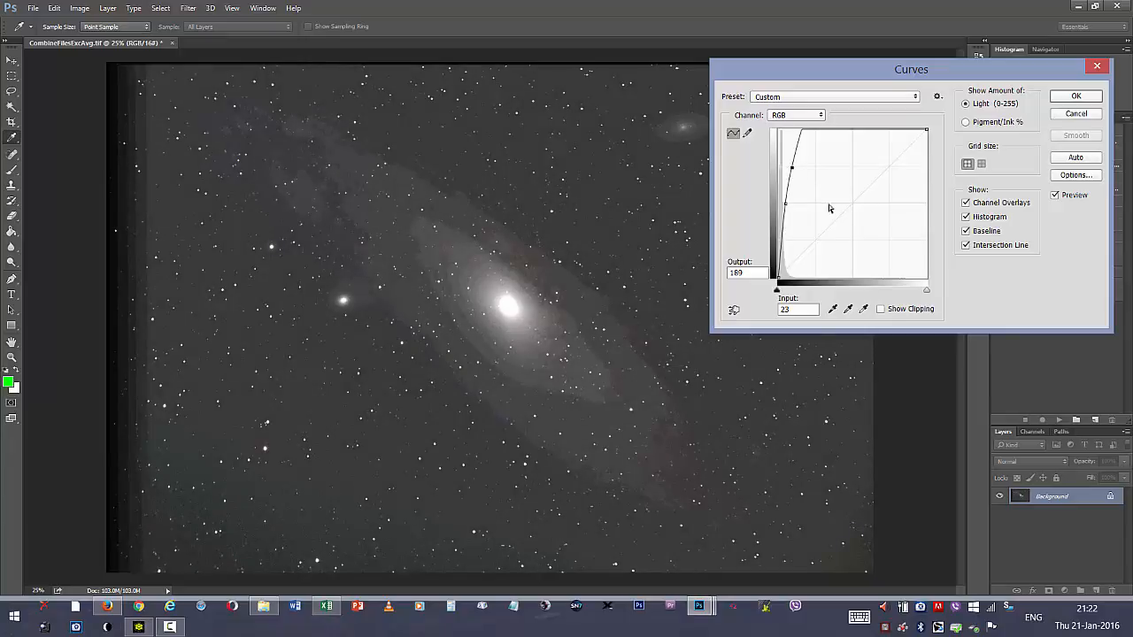
key(Right)
key(Right)
key(Right)
key(Right)
key(Right)
key(Right)
key(Right)
key(Right)
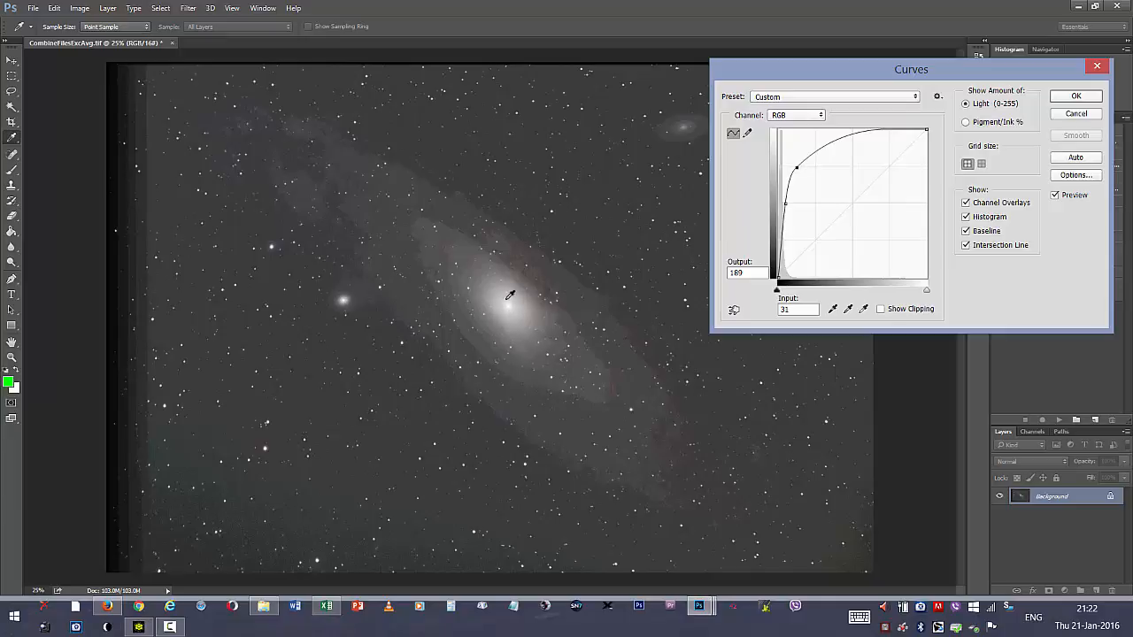
key(Right)
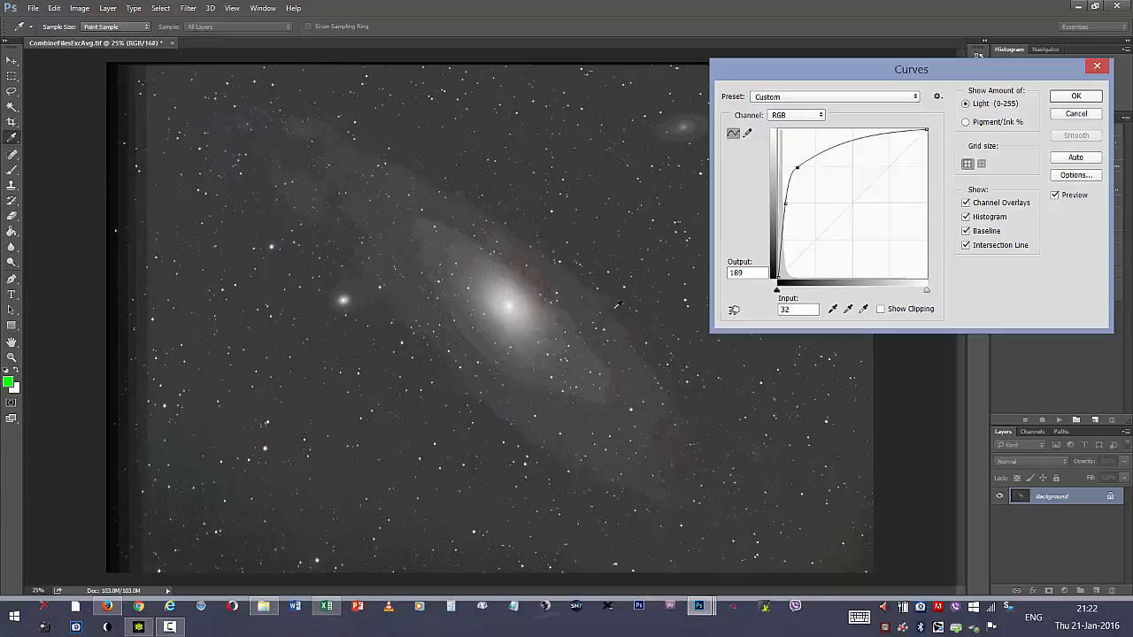
key(Right)
key(Right)
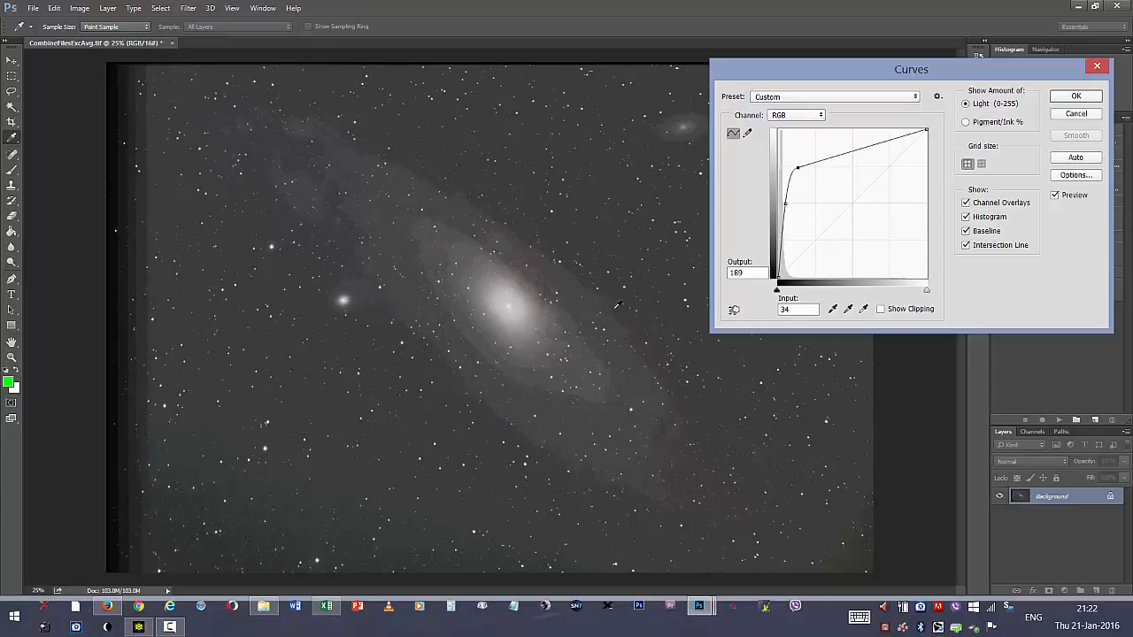
key(Left)
Lower the upper curve point's output to 178, keeping its input at 33
key(Down)
key(Down)
key(Down)
key(Down)
key(Down)
key(Down)
key(Down)
key(Down)
key(Down)
key(Down)
key(Down)
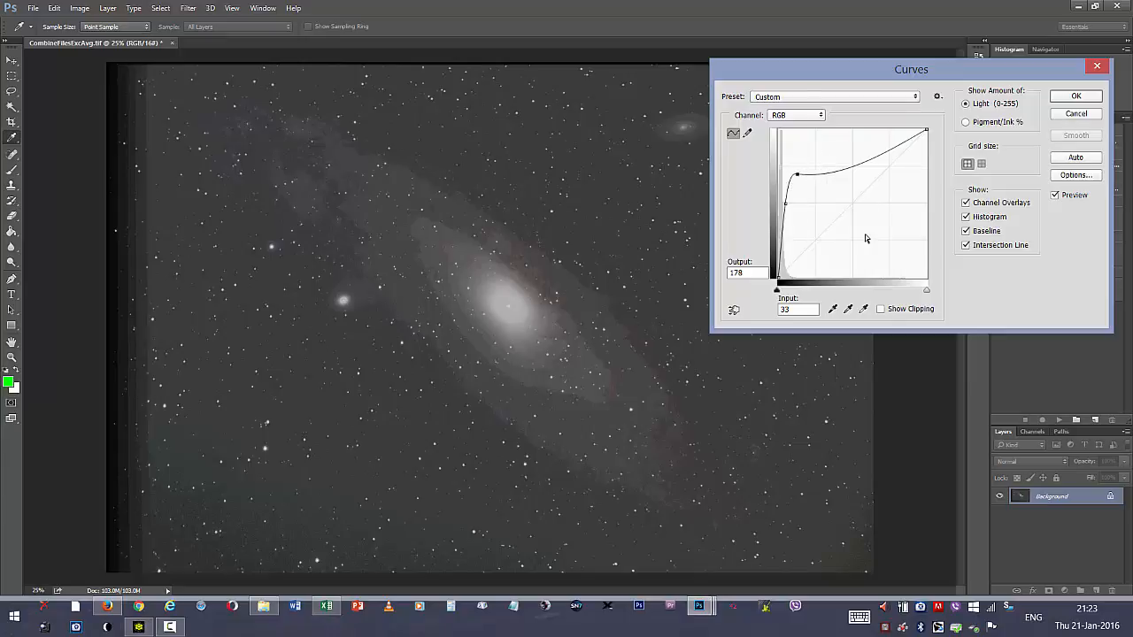
Raise the upper curve point's output to 188 to brighten the galaxy core smoothly
key(Up)
key(Up)
key(Up)
key(Up)
key(Up)
key(Up)
key(Up)
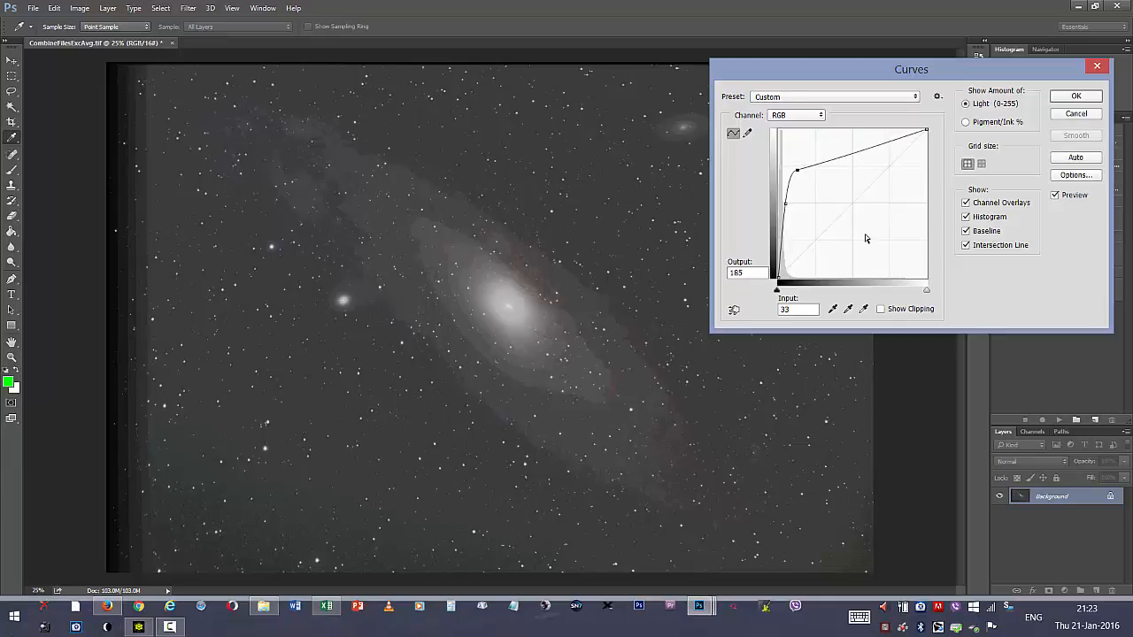
key(Up)
key(Up)
key(Up)
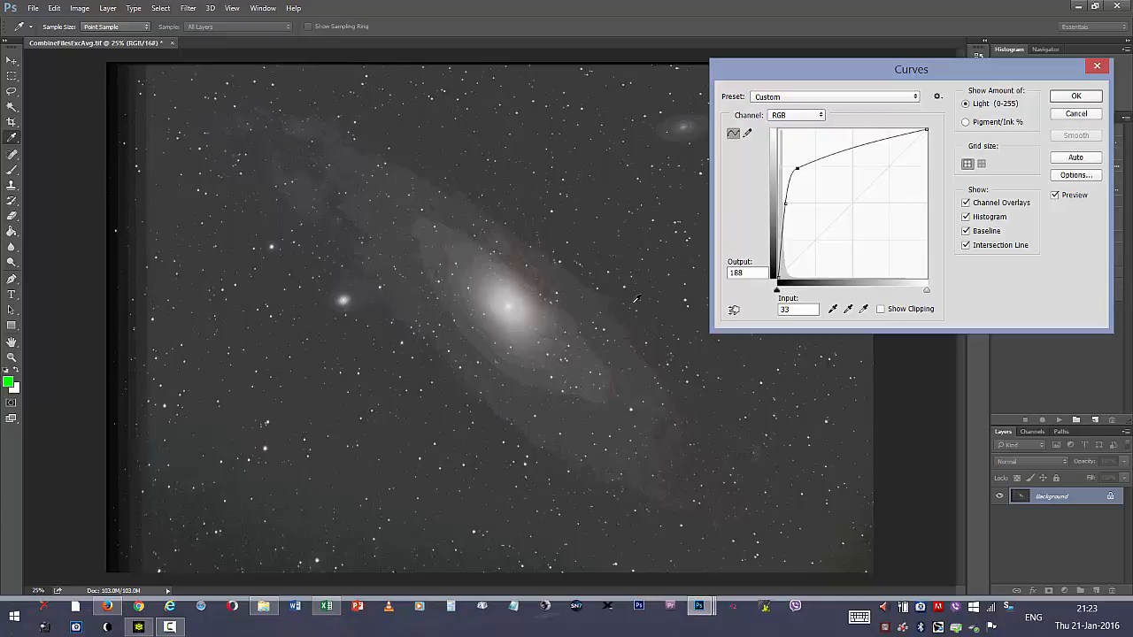
Apply the Curves stretch and check the resulting histogram in Levels without changing anything
click(1070, 96)
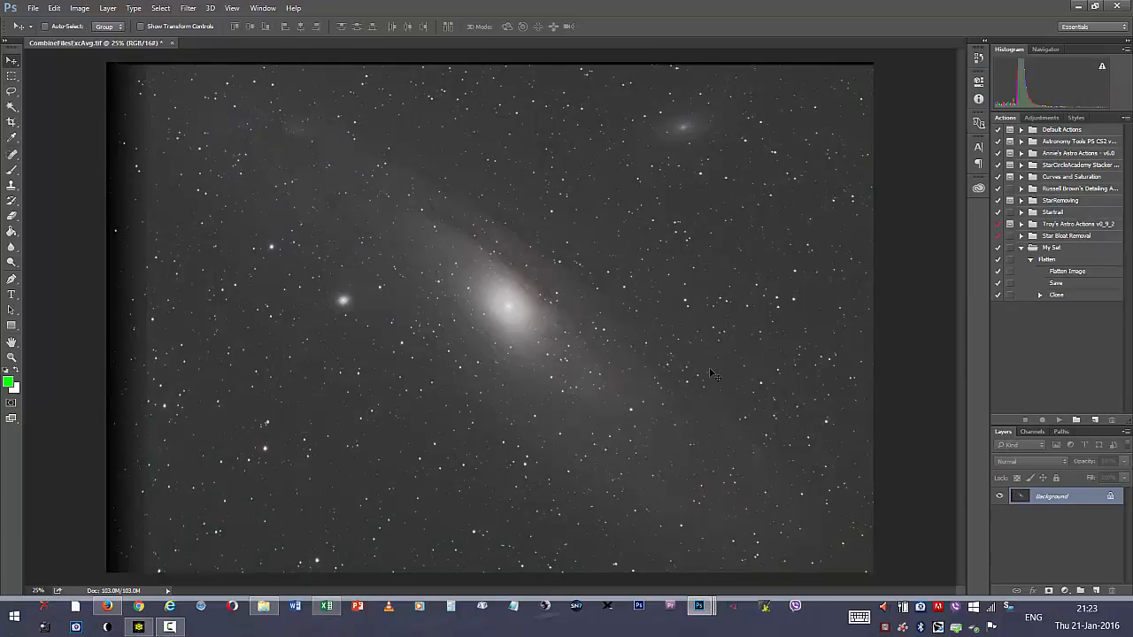
key(ctrl+l)
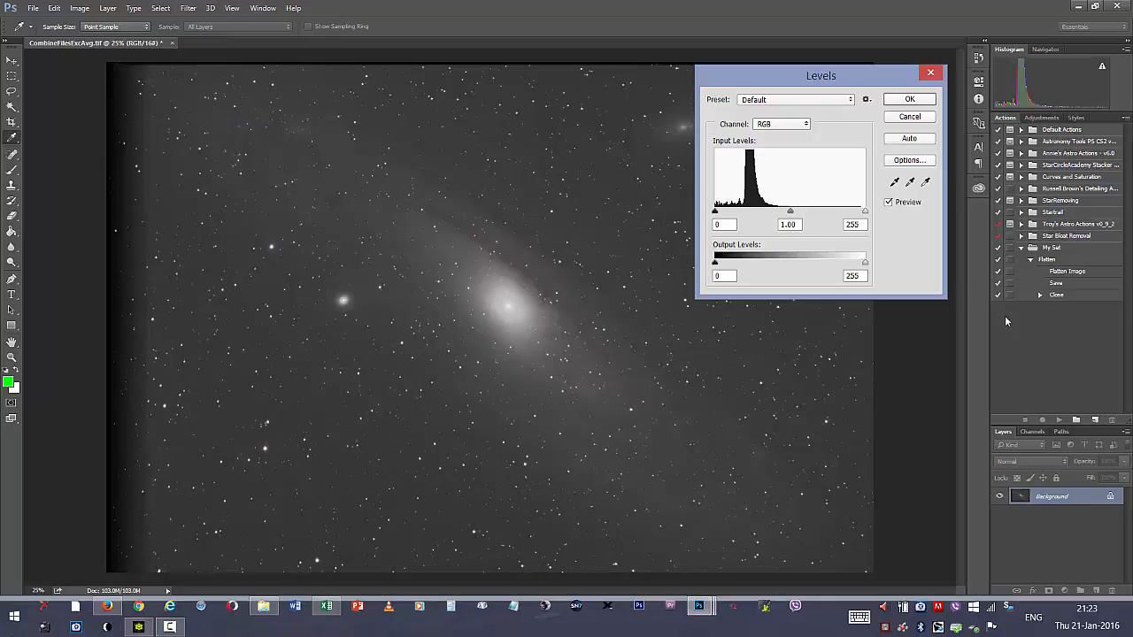
click(909, 116)
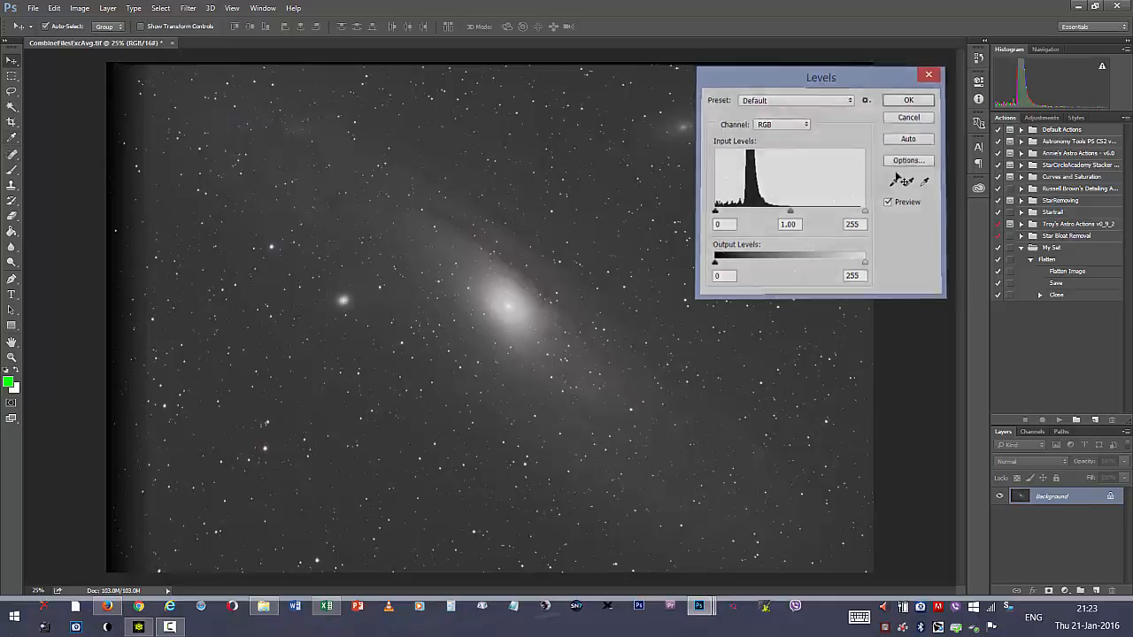
Crop the dark stacking borders off the left and upper edges of the galaxy image
click(11, 122)
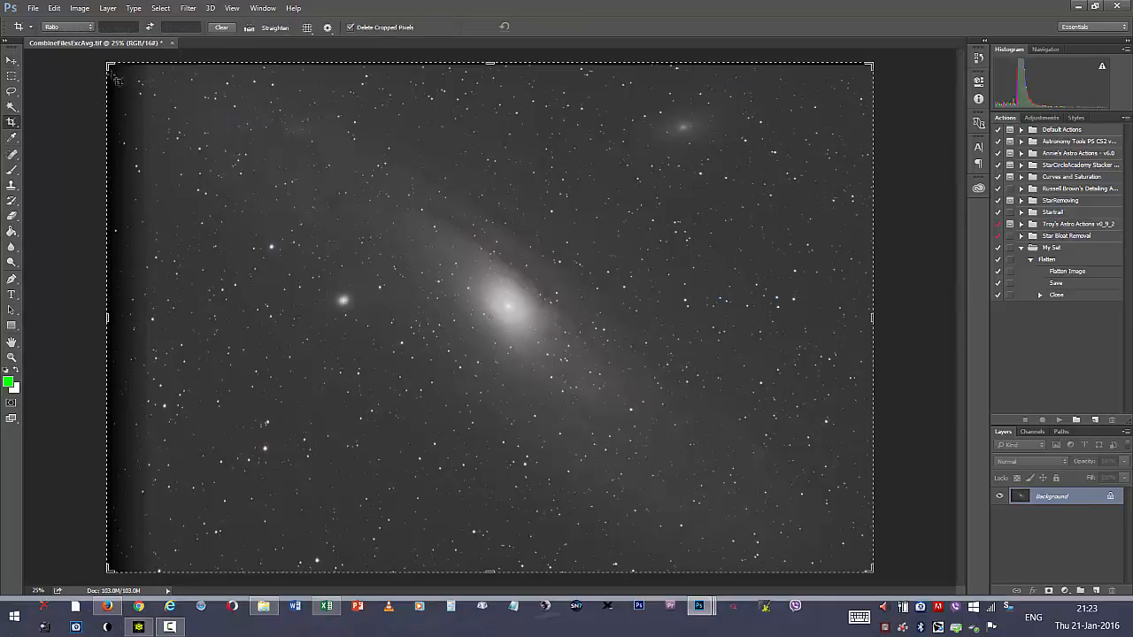
drag(107, 64, 126, 78)
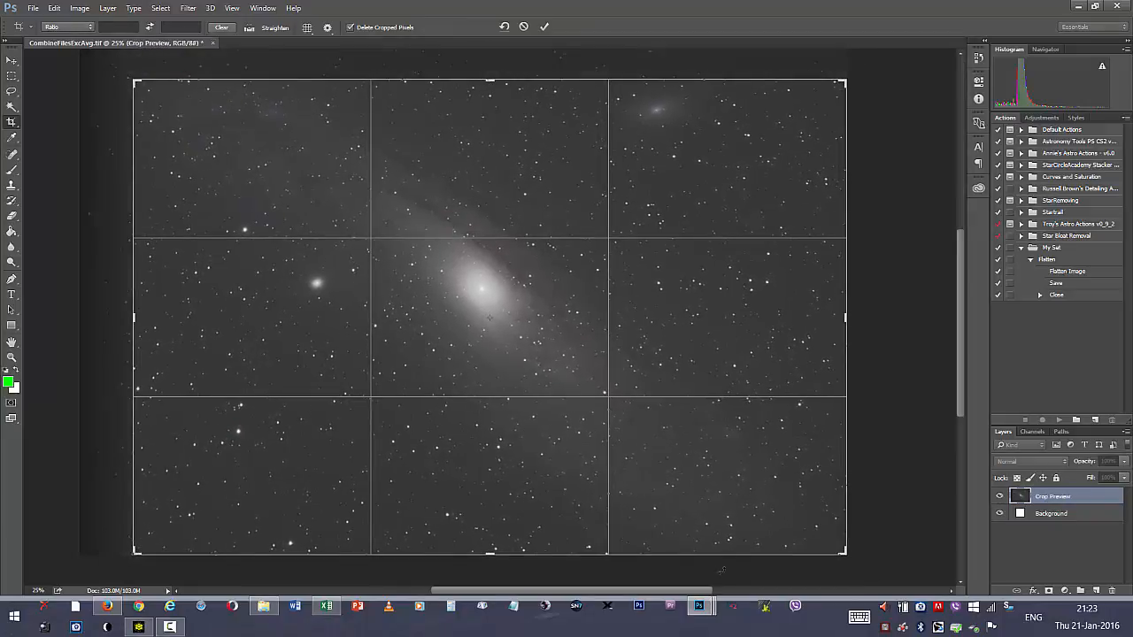
key(Return)
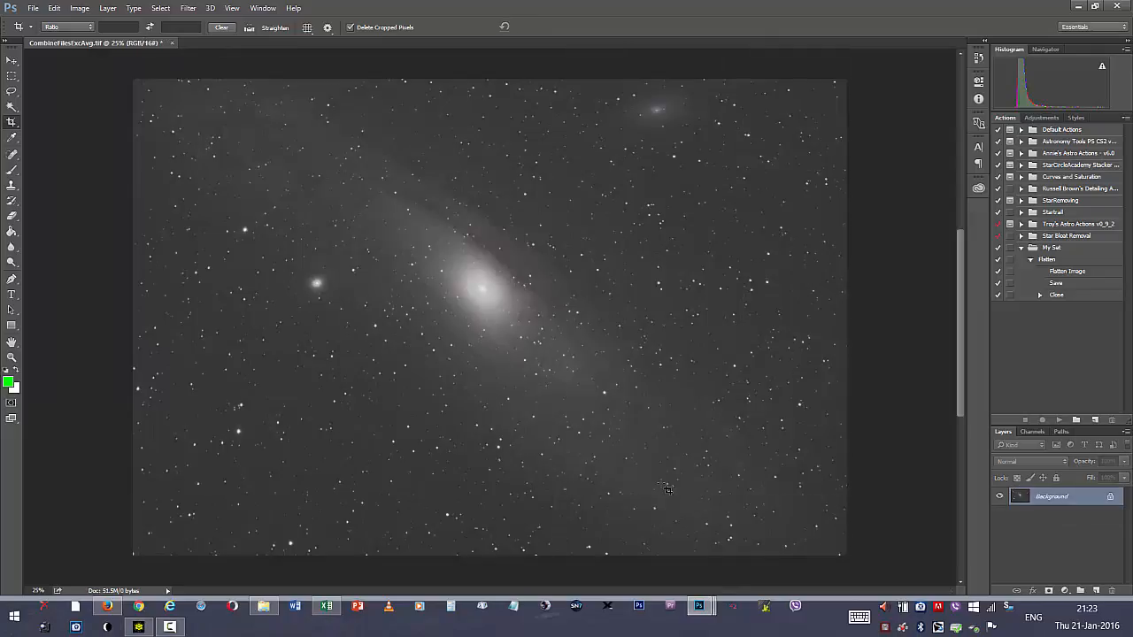
Darken the sky background with Levels by raising the RGB black input level to 43, and apply it
key(ctrl+l)
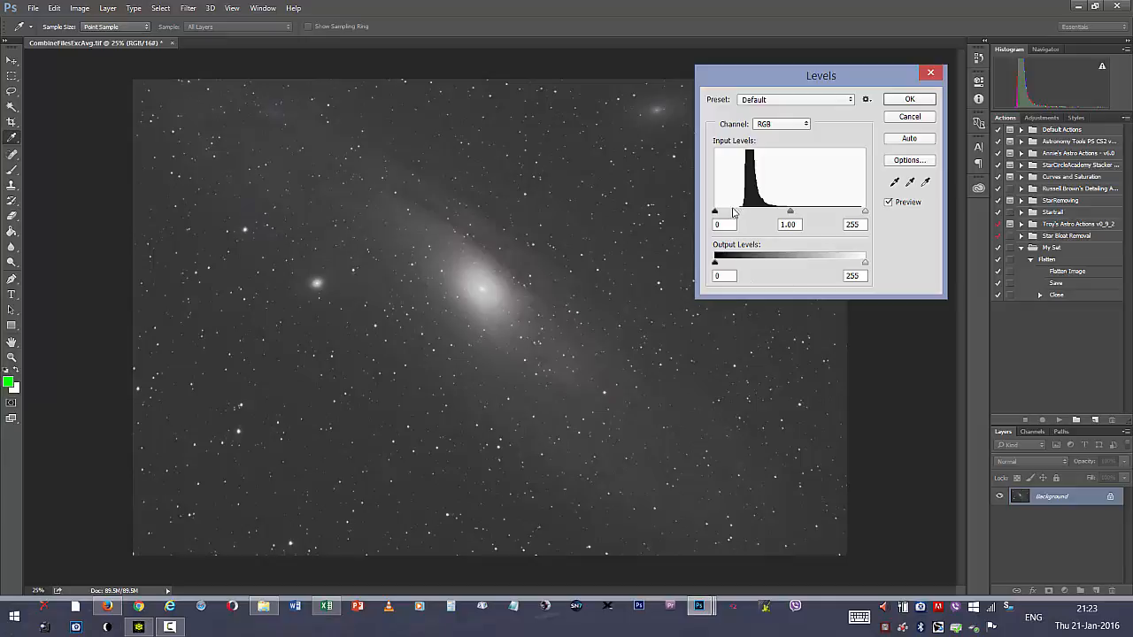
mouse_move(715, 212)
mouse_down()
mouse_move(740, 215)
mouse_move(715, 213)
mouse_up()
drag(715, 214, 741, 214)
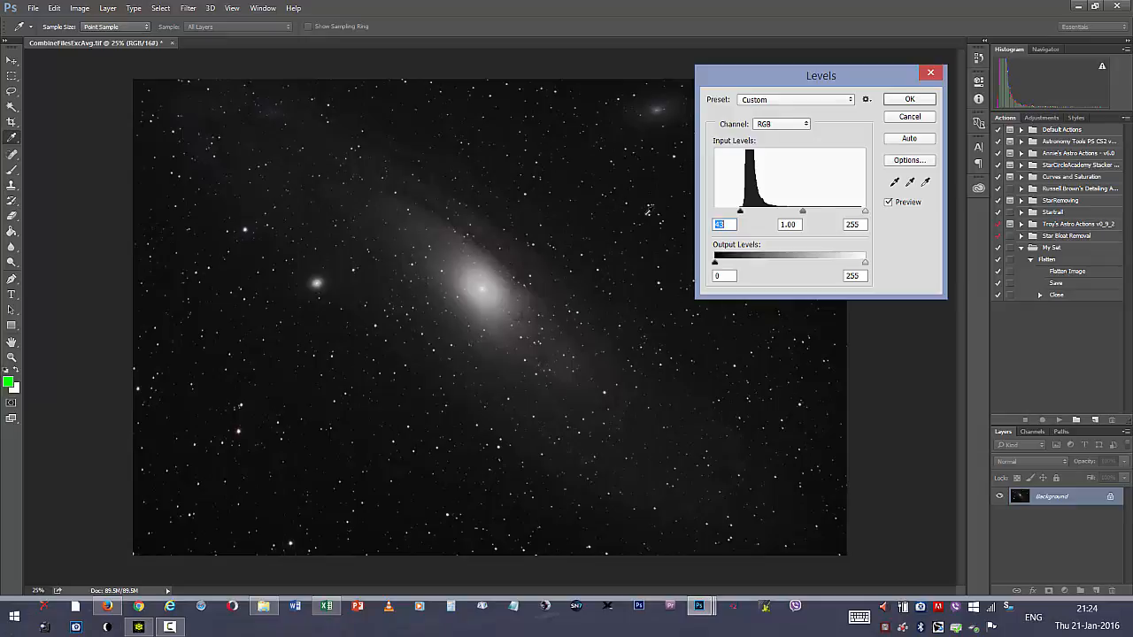
click(922, 101)
key(c)
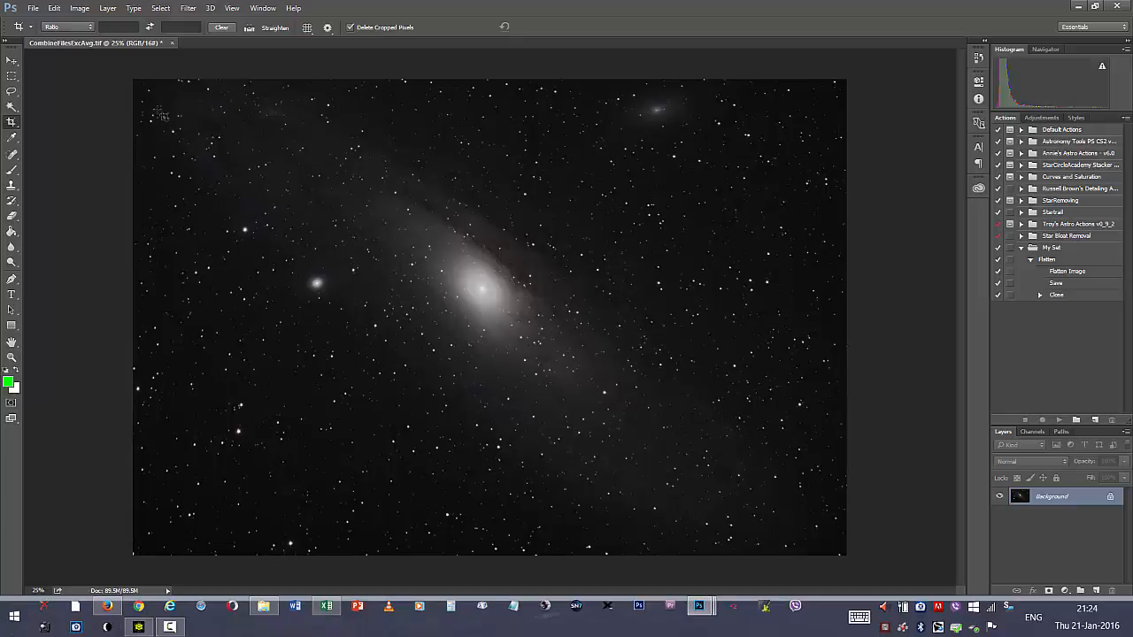
Apply another RGB Curves stretch with one point at input 44, output 125 and a second at input 105, output 188
click(80, 8)
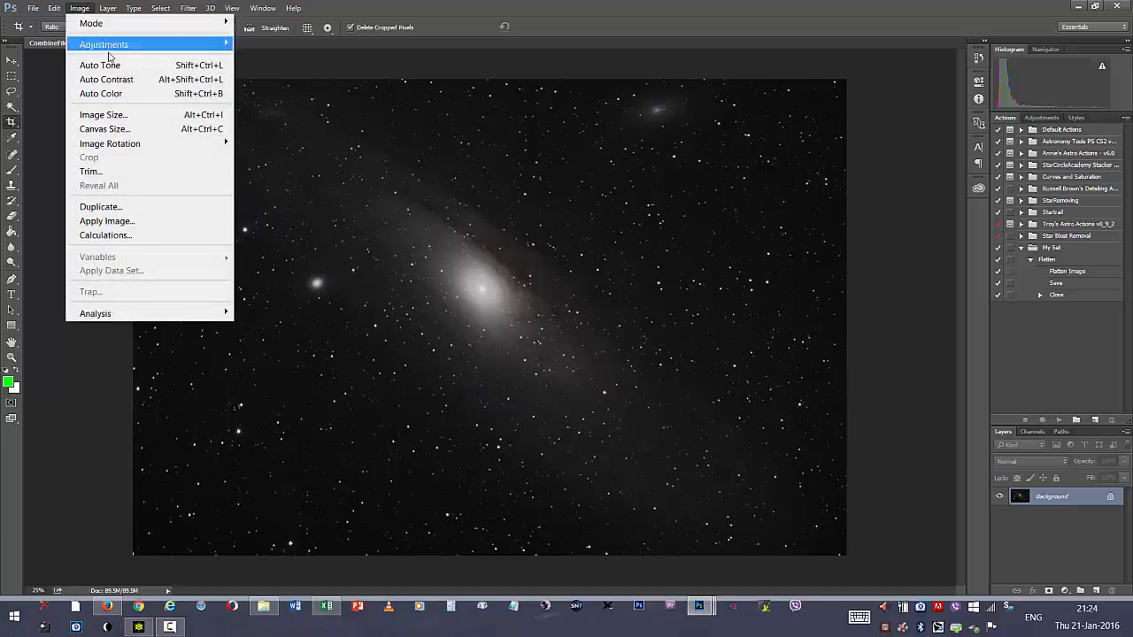
mouse_move(114, 51)
click(265, 72)
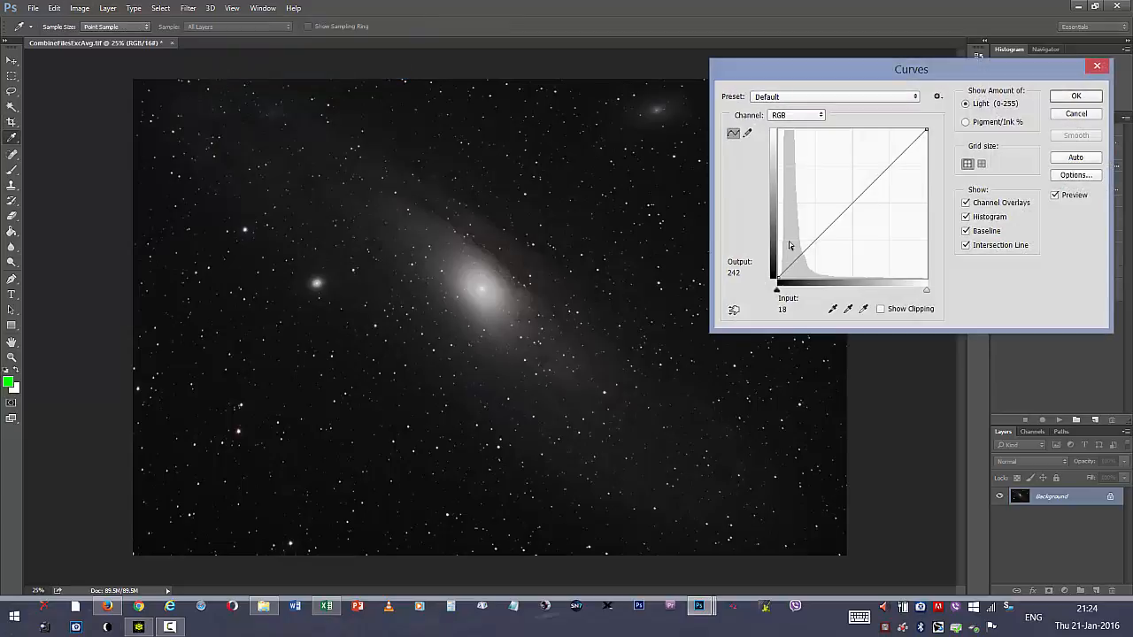
click(851, 203)
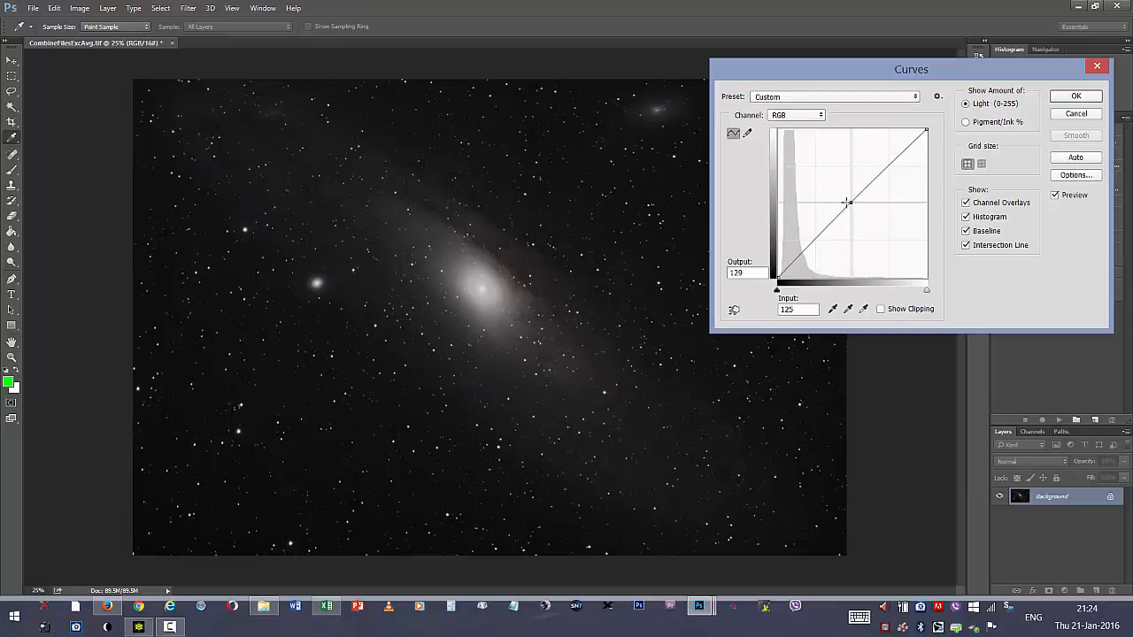
drag(847, 202, 803, 204)
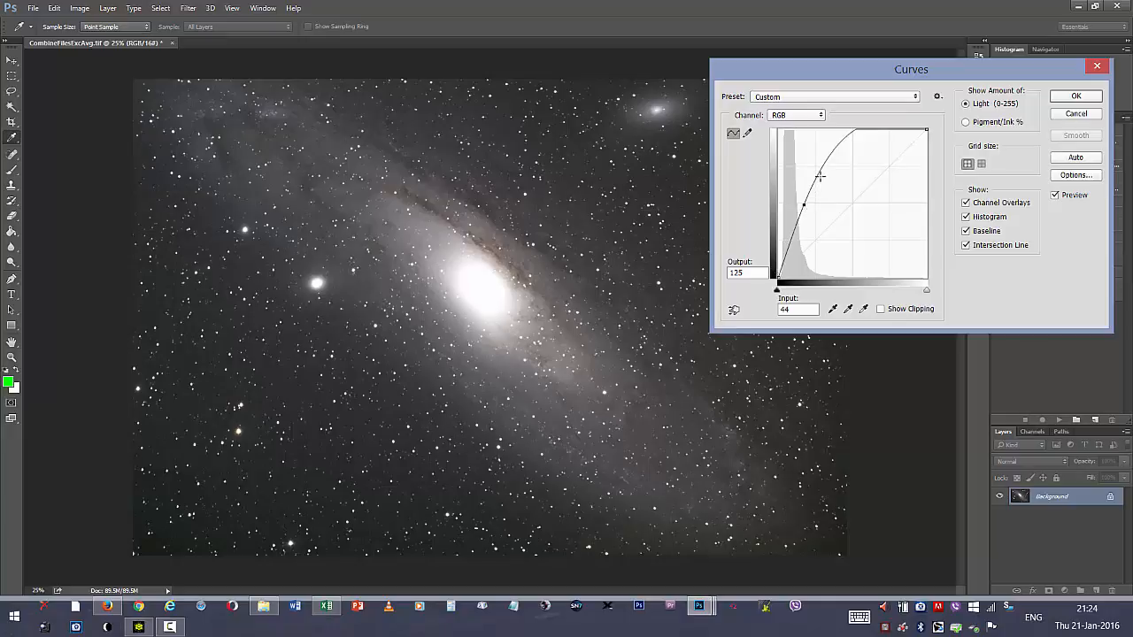
drag(820, 171, 838, 167)
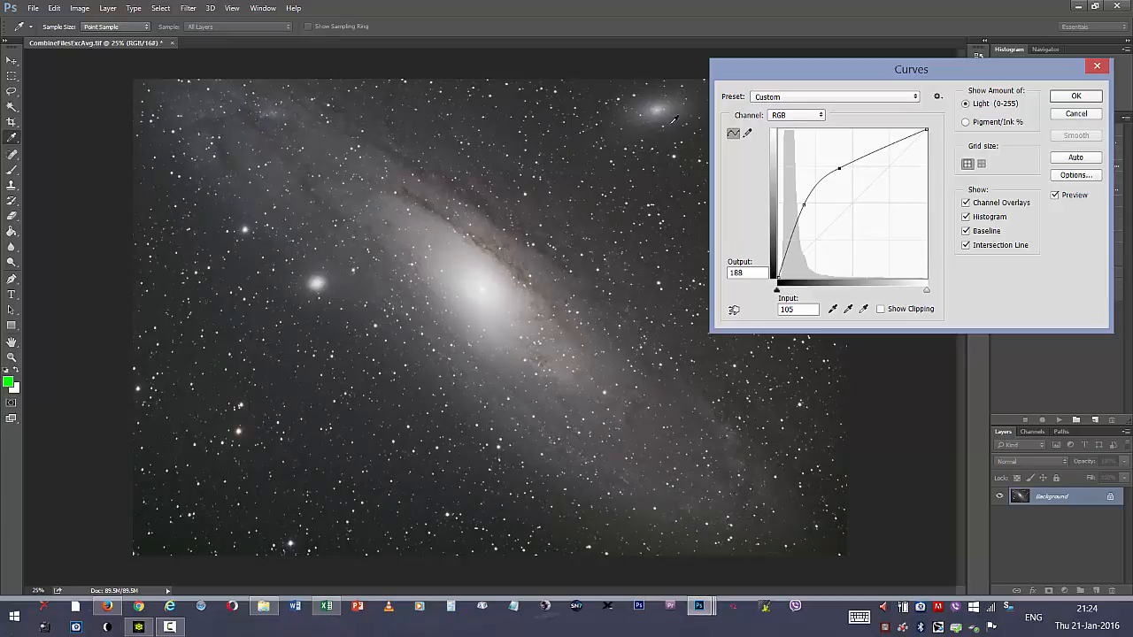
click(1077, 99)
key(c)
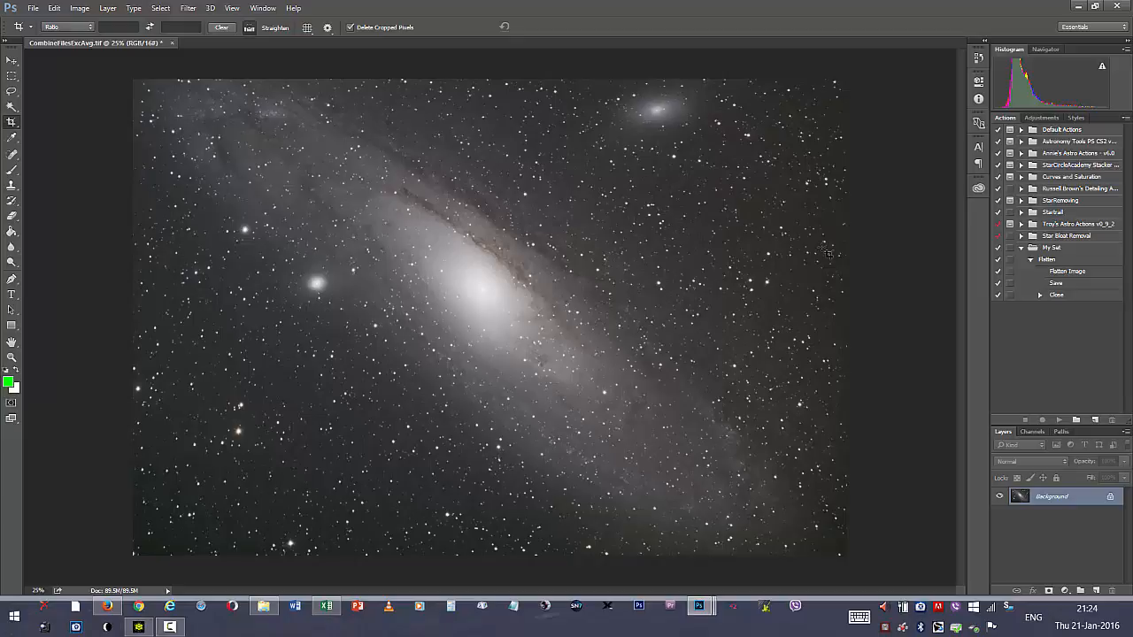
Inspect the Levels histogram of the stretched galaxy image and leave the levels as they are
key(ctrl+l)
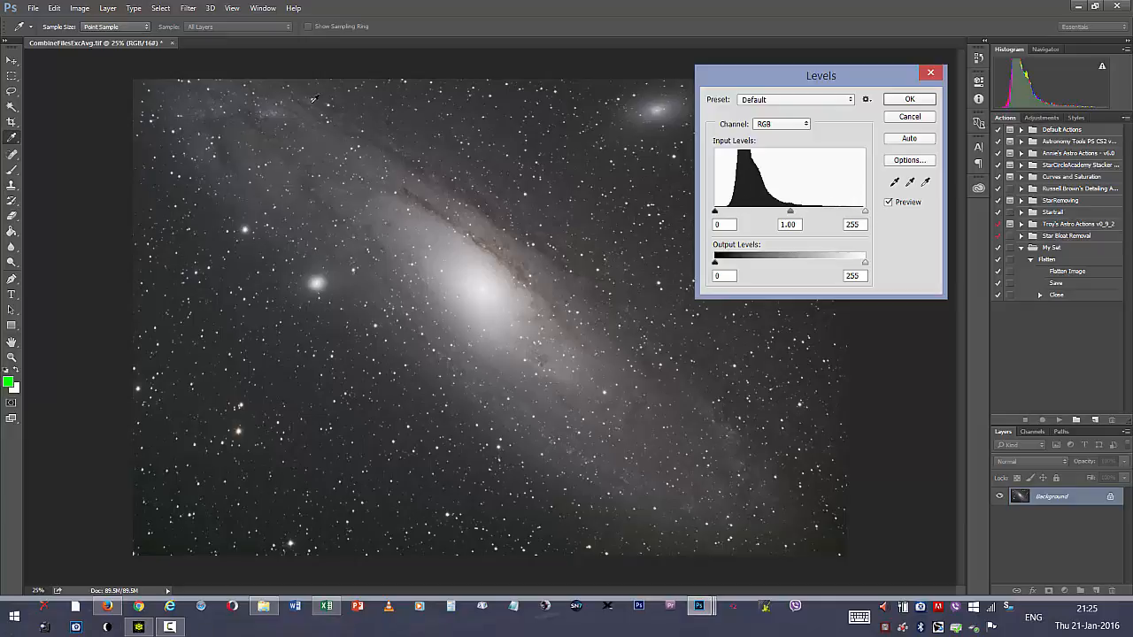
click(262, 8)
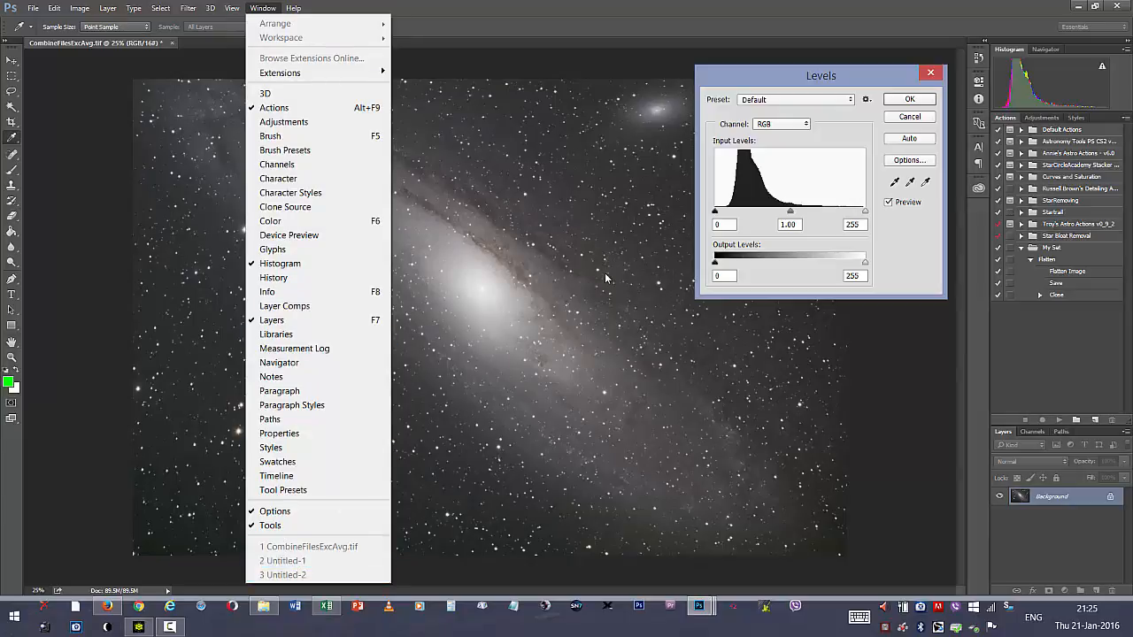
click(913, 122)
click(913, 121)
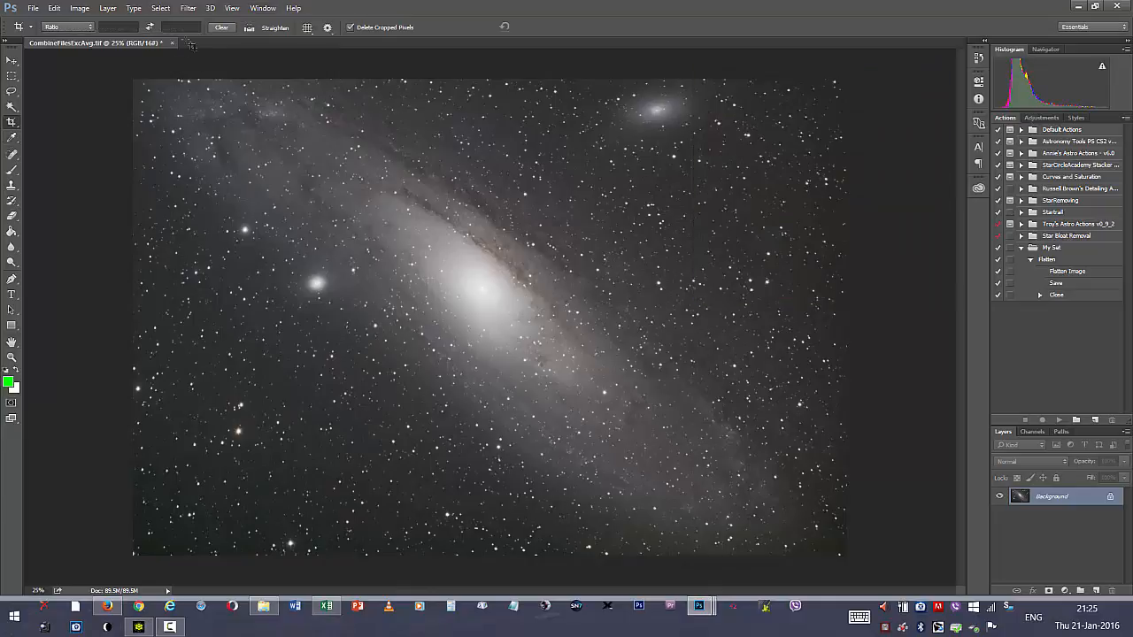
Bring up the Untitled-1 histogram screenshot, dock it beside the galaxy image, and return to CombineFilesExcAvg.tif
click(263, 8)
click(321, 560)
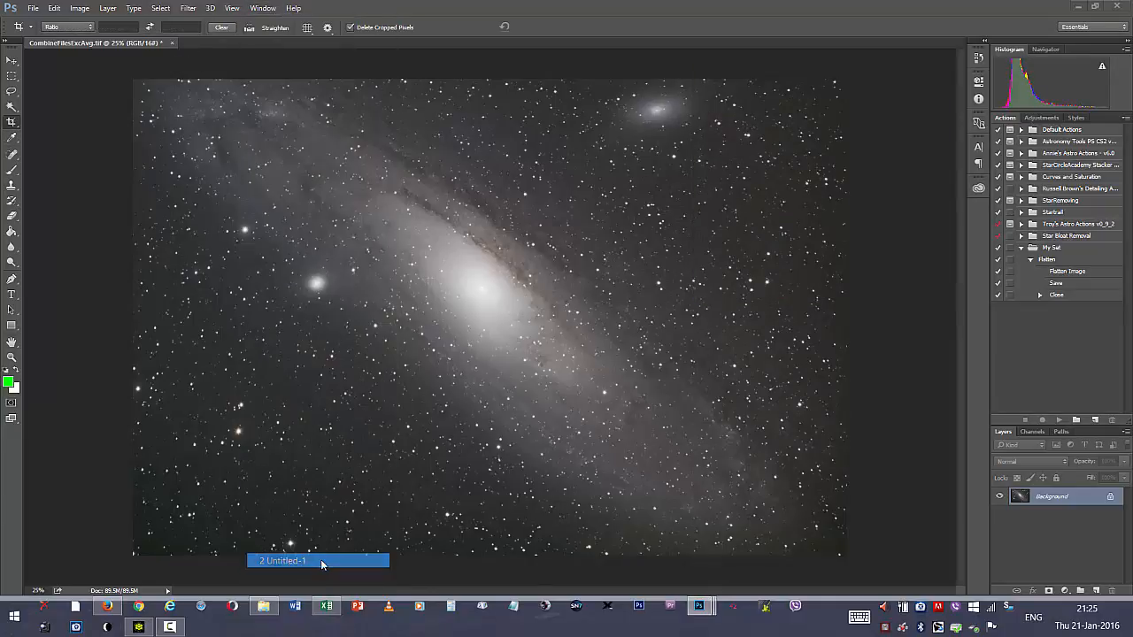
key(ctrl+l)
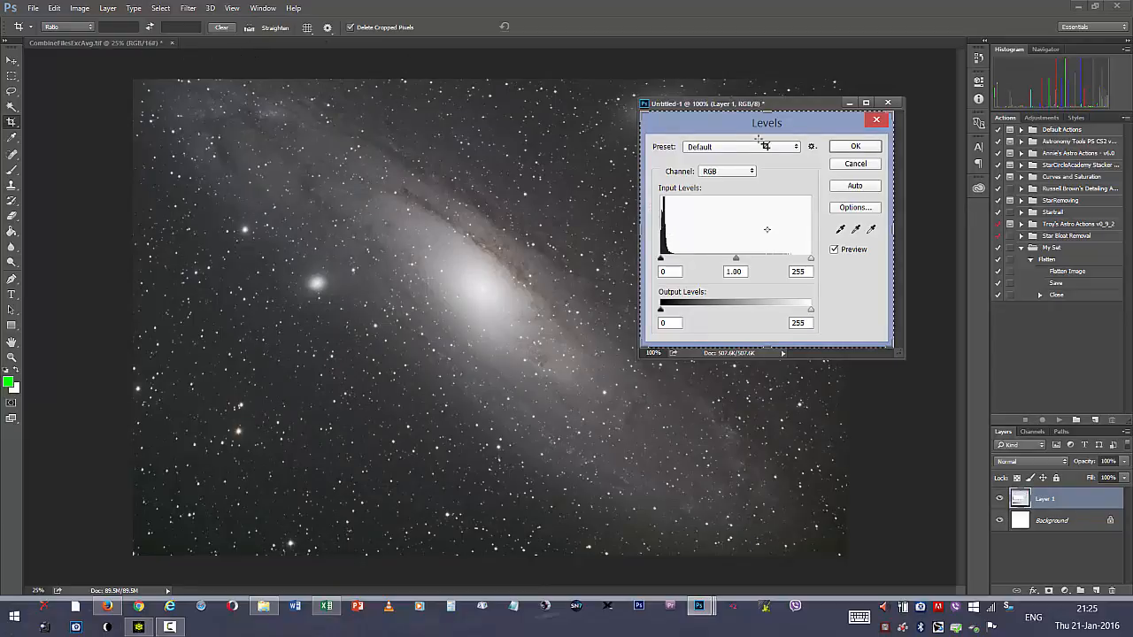
drag(714, 103, 496, 44)
click(92, 42)
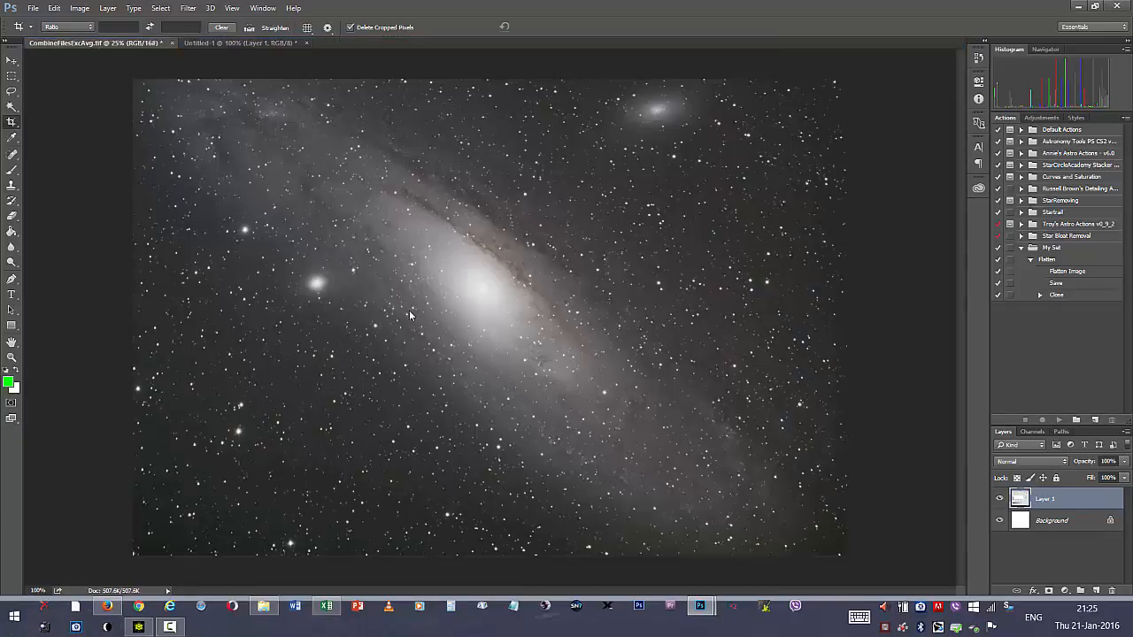
Compare the current Levels histogram of CombineFilesExcAvg.tif with the original histogram captured in Untitled-1
key(ctrl+l)
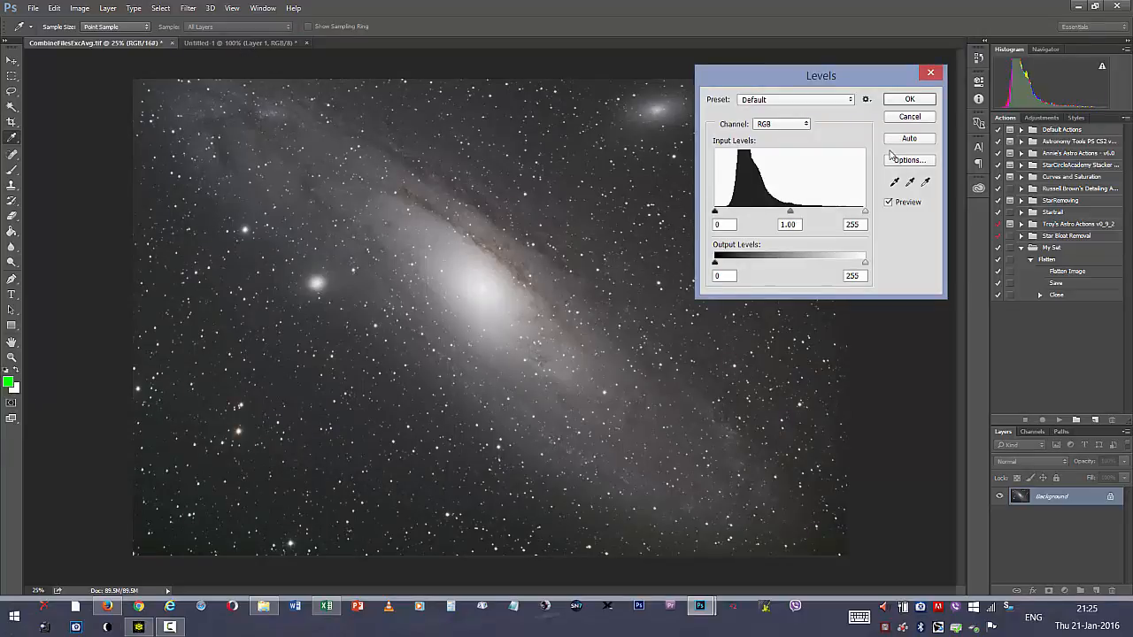
key(Escape)
key(c)
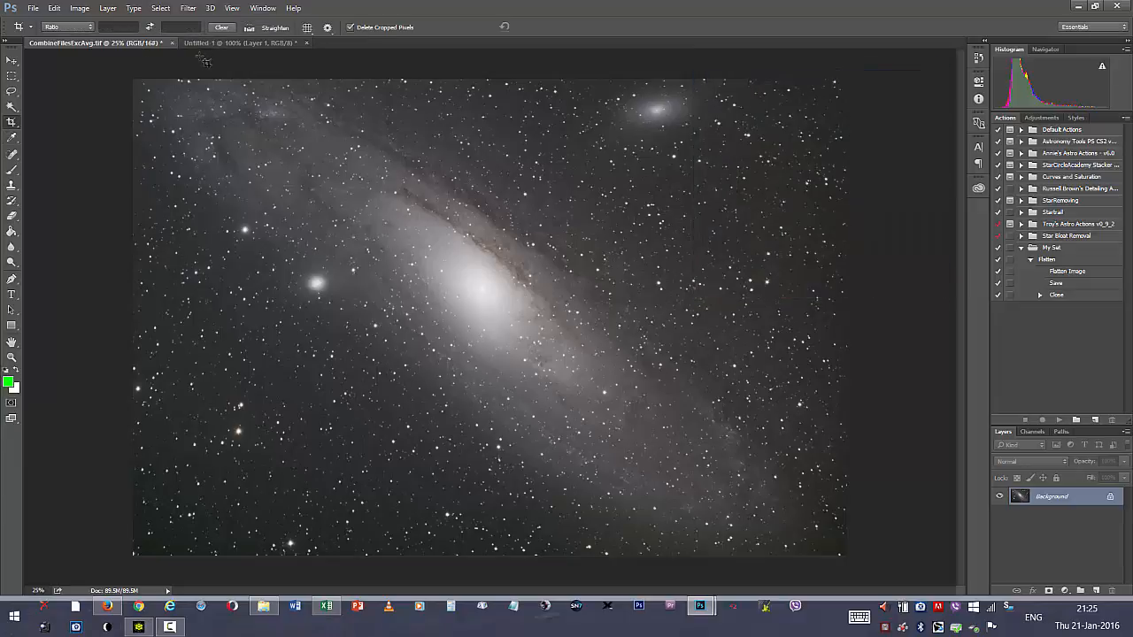
click(213, 42)
key(ctrl+l)
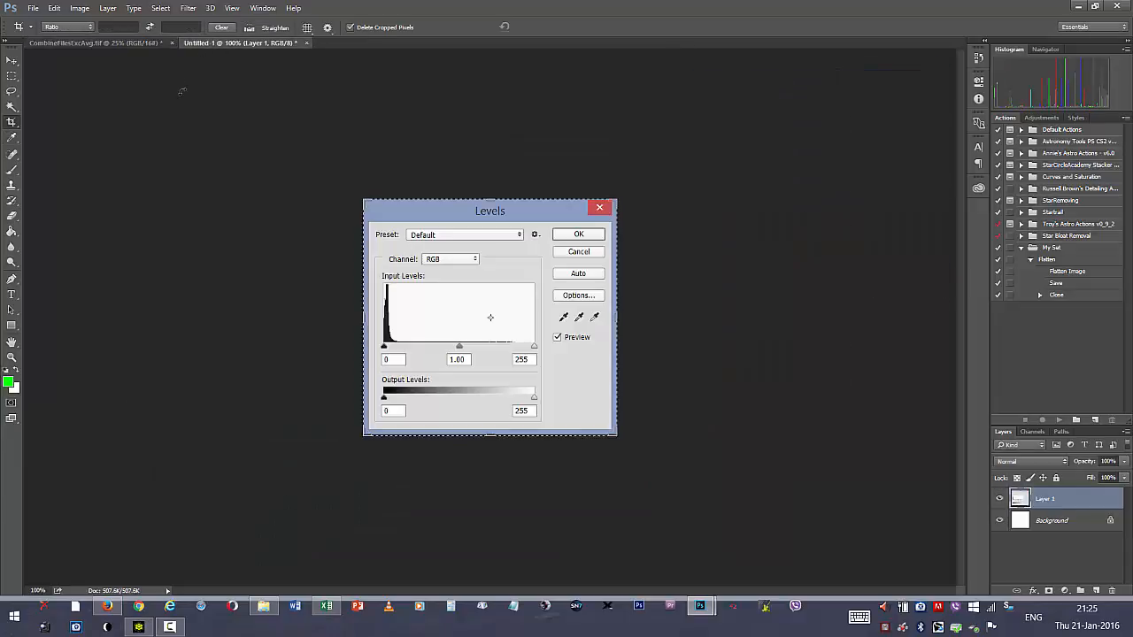
key(Escape)
click(95, 43)
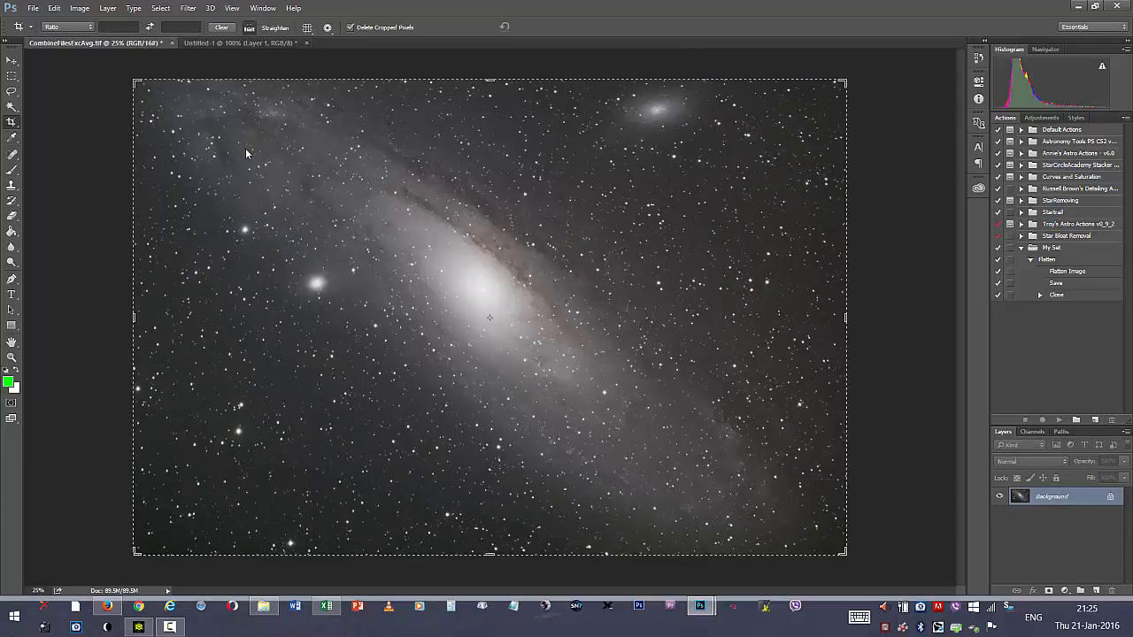
key(ctrl+l)
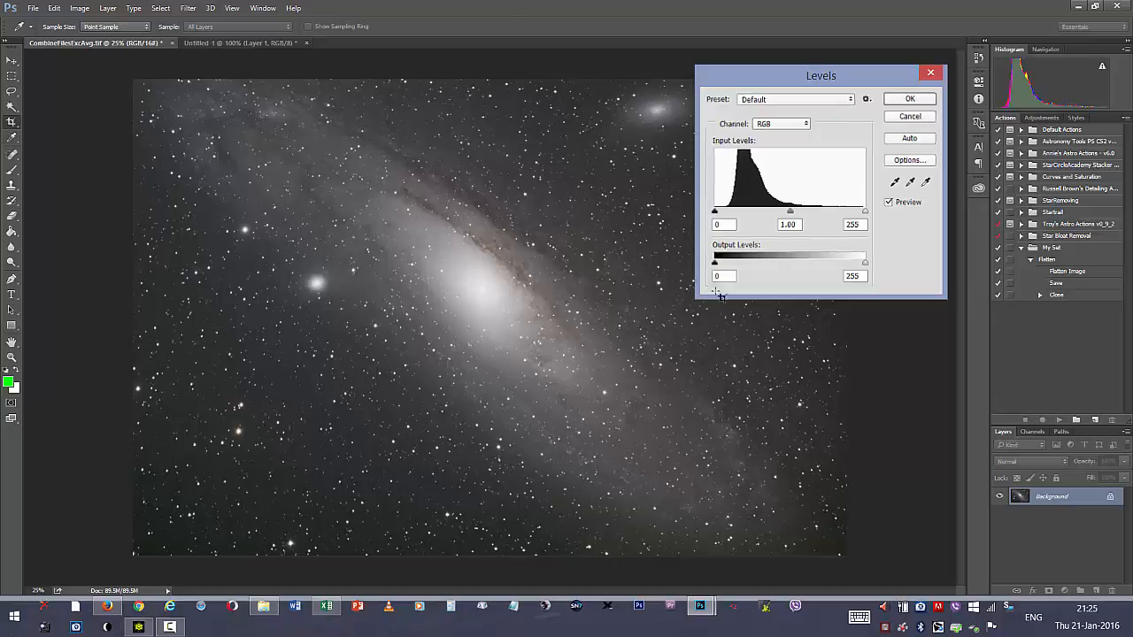
key(Escape)
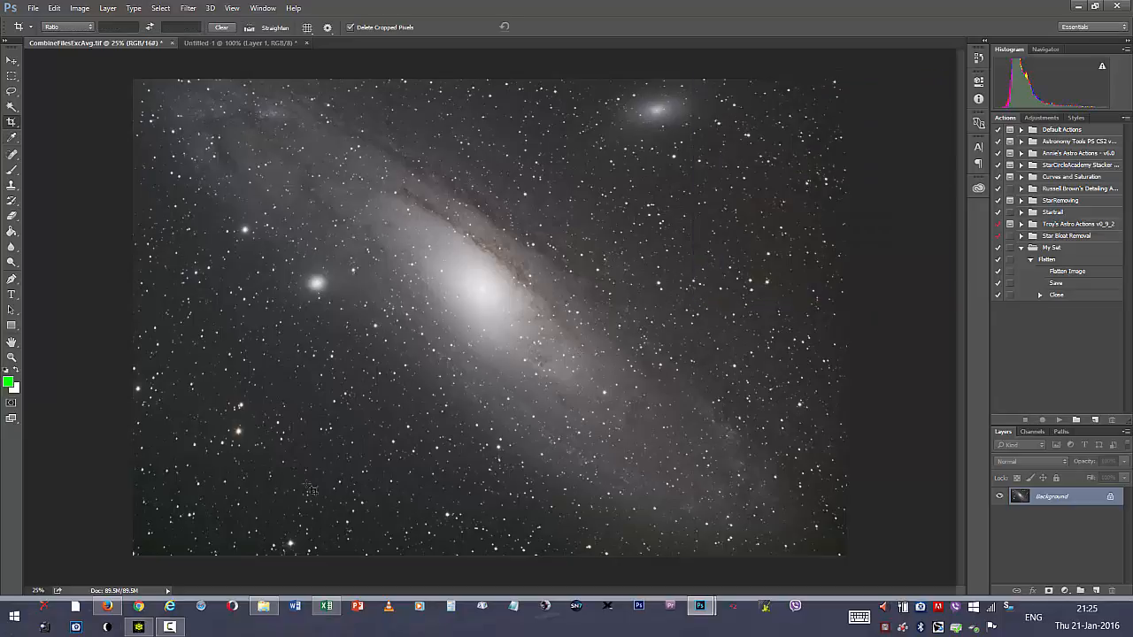
Switch to ImagesPlus and start a Digital Development stretch on CombineFilesExcAvg.fit, with both windows arranged in view
click(139, 626)
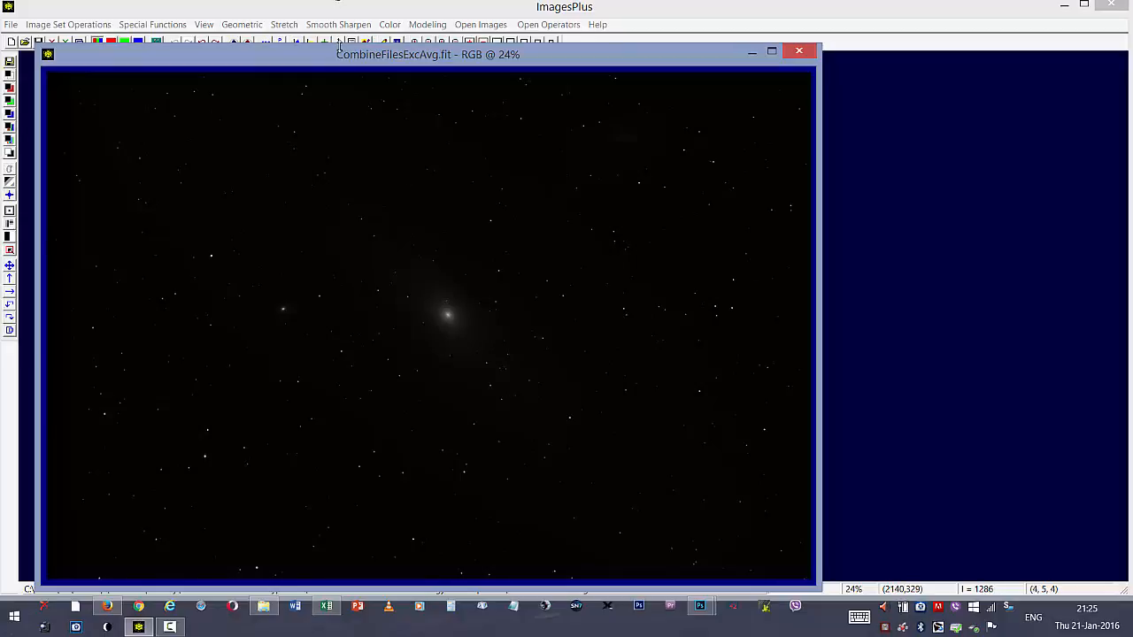
drag(339, 46, 345, 69)
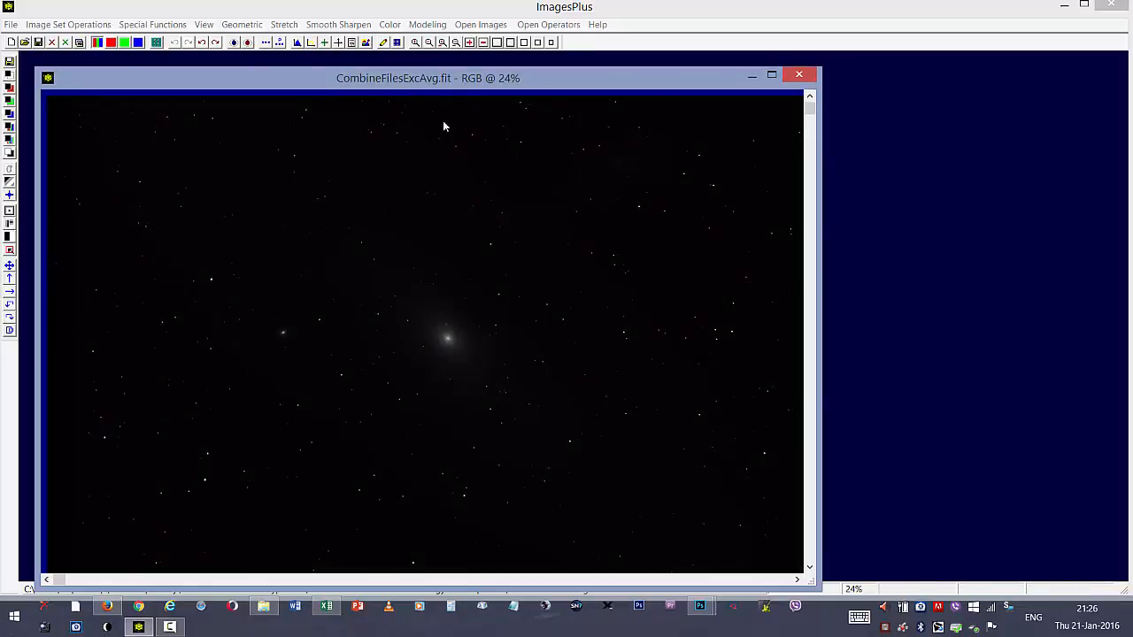
drag(466, 88, 467, 79)
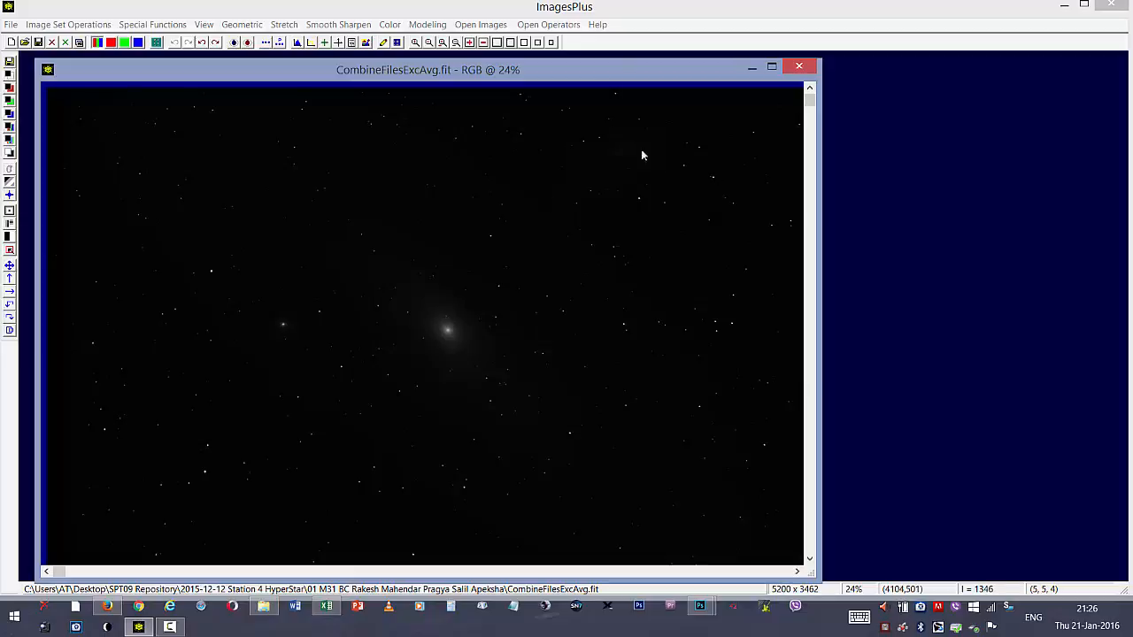
click(286, 24)
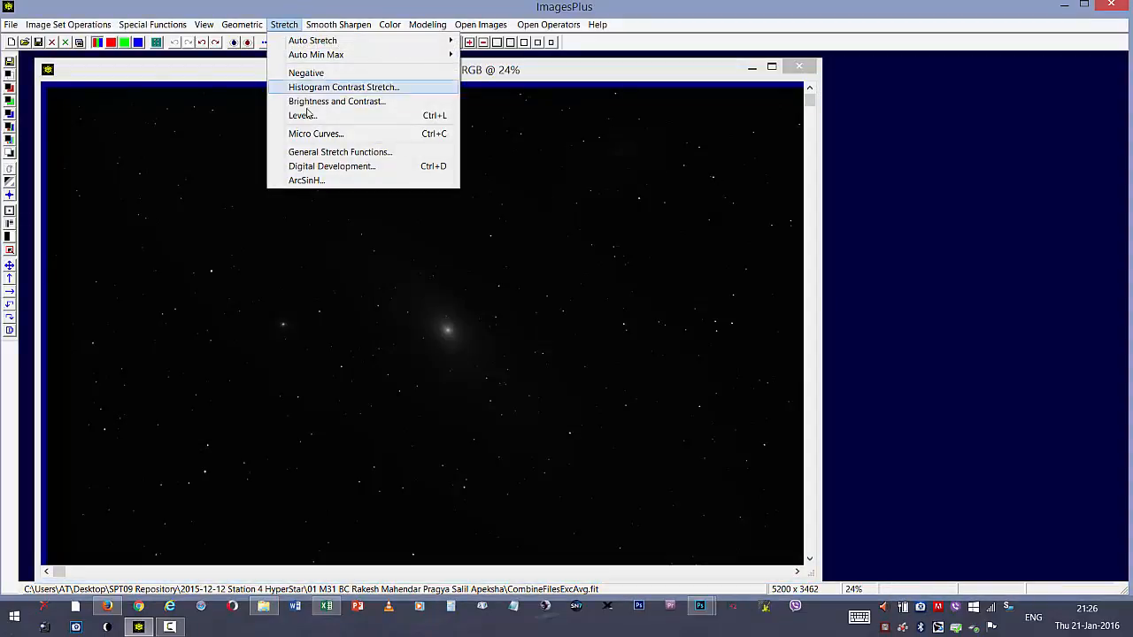
click(334, 166)
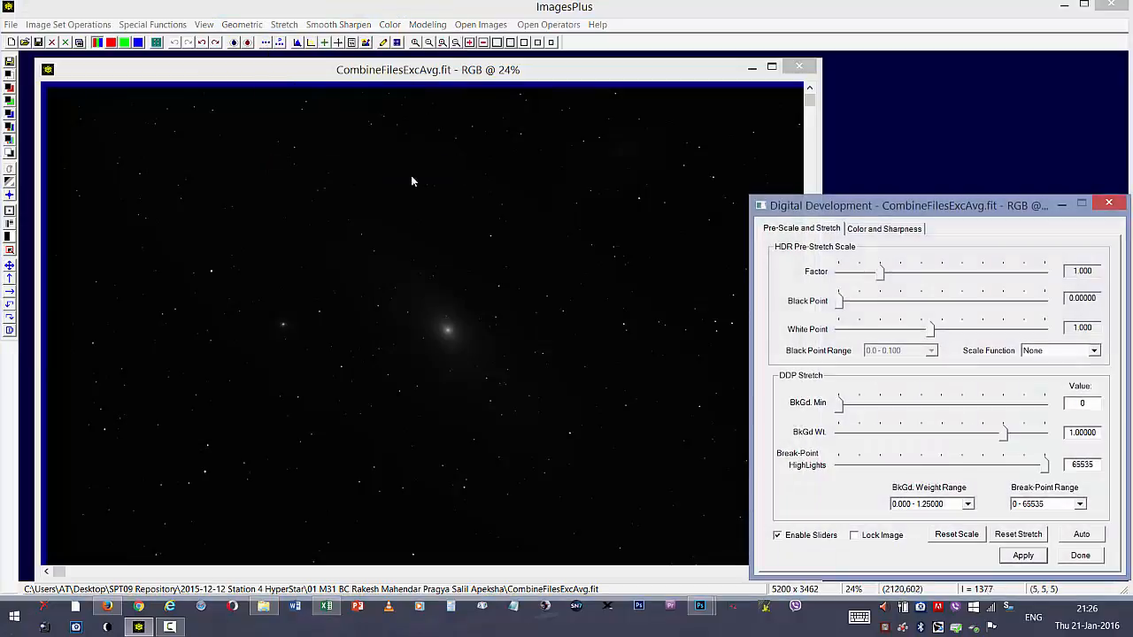
drag(826, 207, 817, 168)
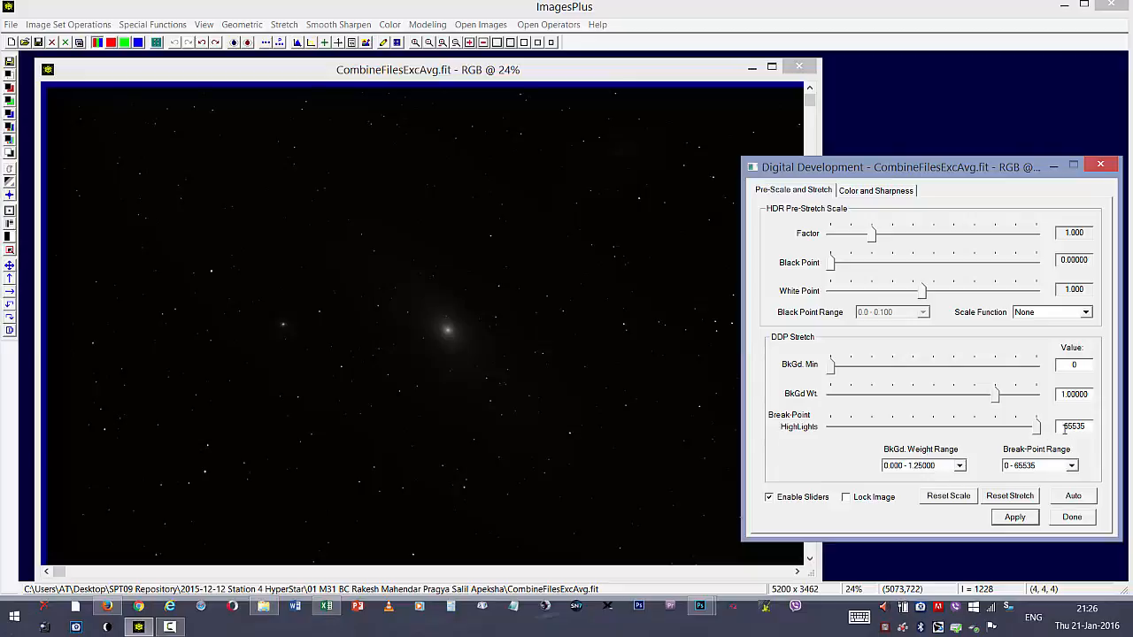
Lower the Break-Point HighLights of the DDP stretch to 32486 within the 0 - 65535 range
drag(1064, 426, 1081, 428)
click(1087, 427)
drag(1038, 431, 946, 428)
drag(933, 422, 935, 426)
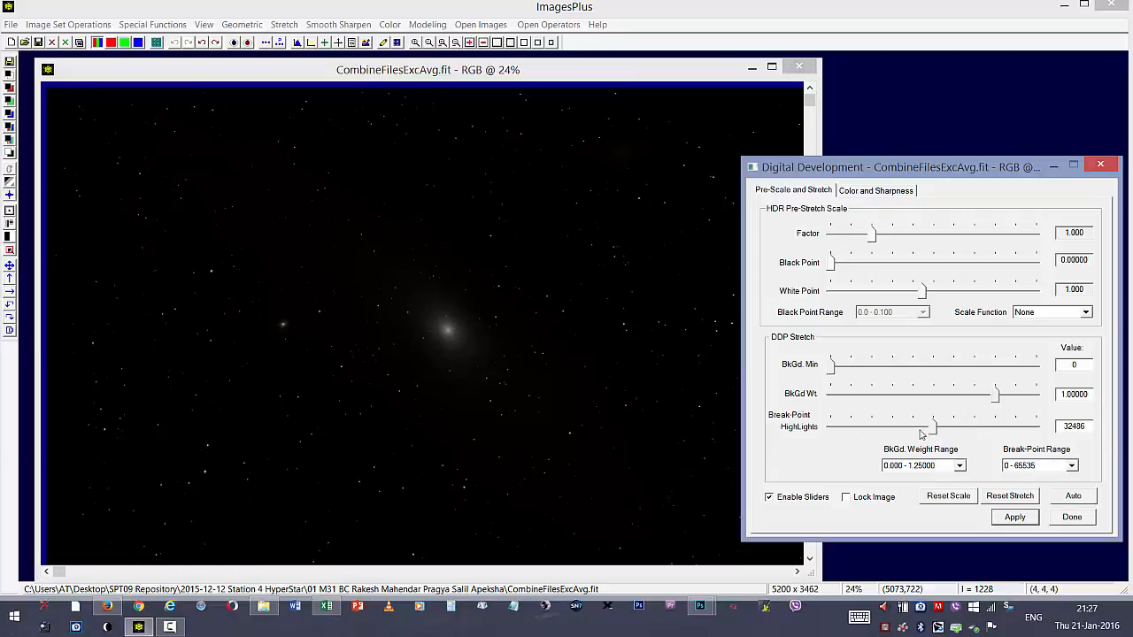
Set the DDP stretch to a 0 - 1000 Break-Point Range, HighLights 504 and a background weight of 0.83750
click(1036, 466)
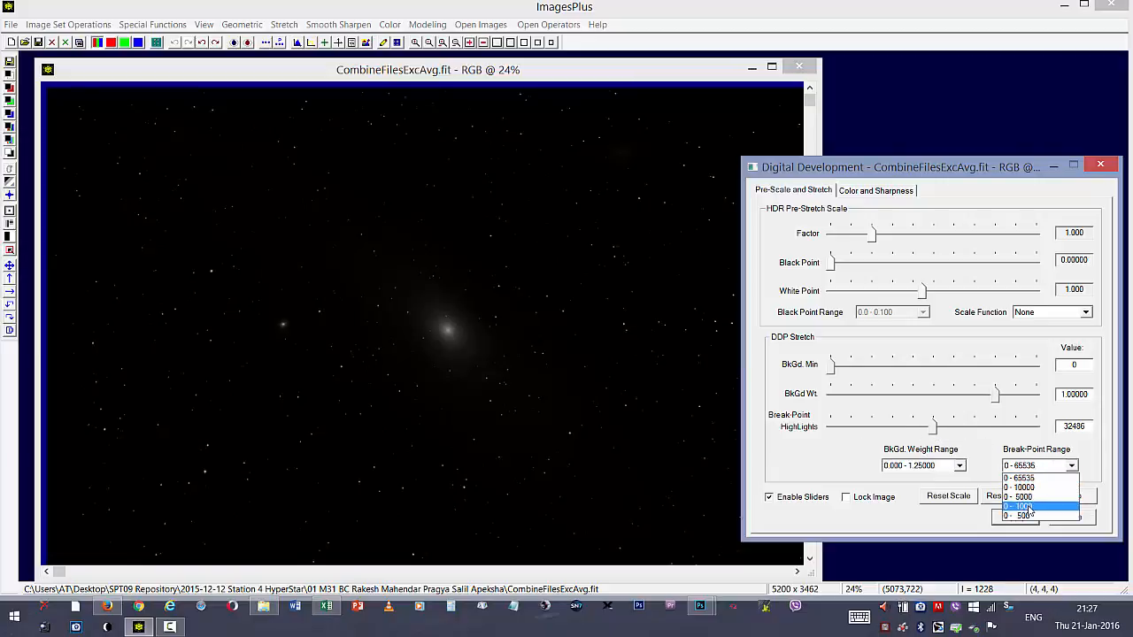
click(1029, 507)
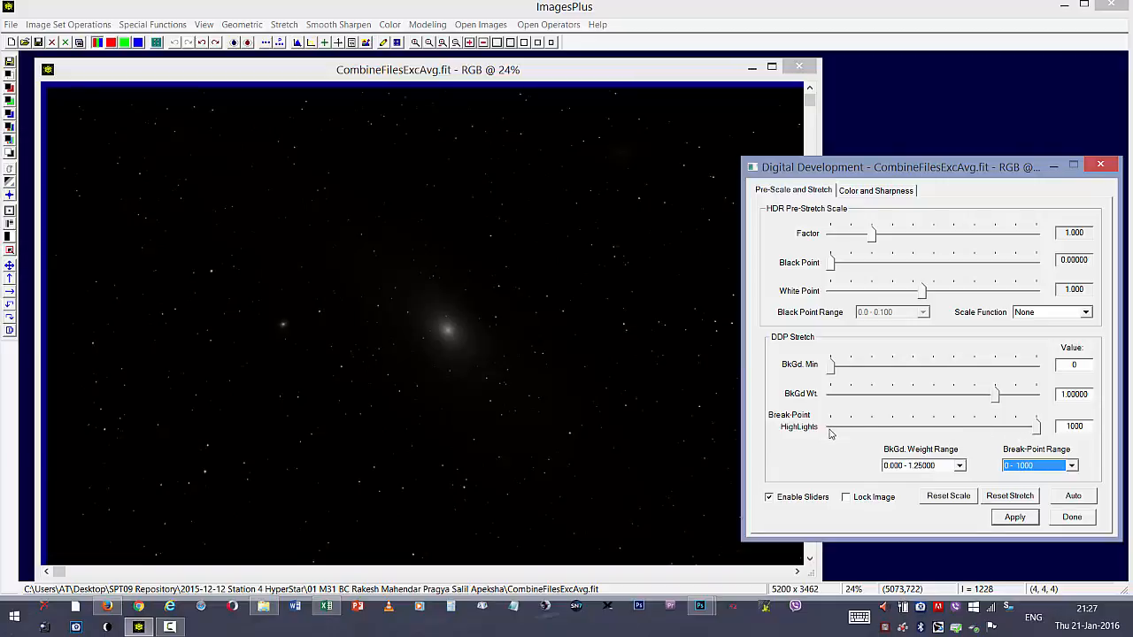
click(1036, 429)
drag(1036, 429, 933, 432)
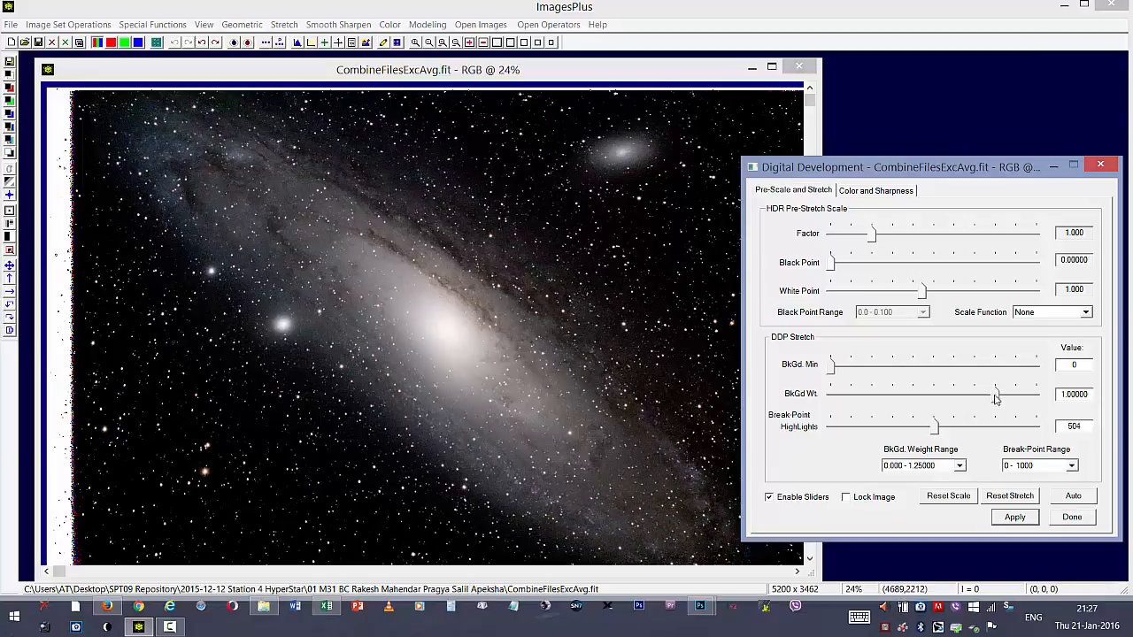
drag(995, 399, 976, 398)
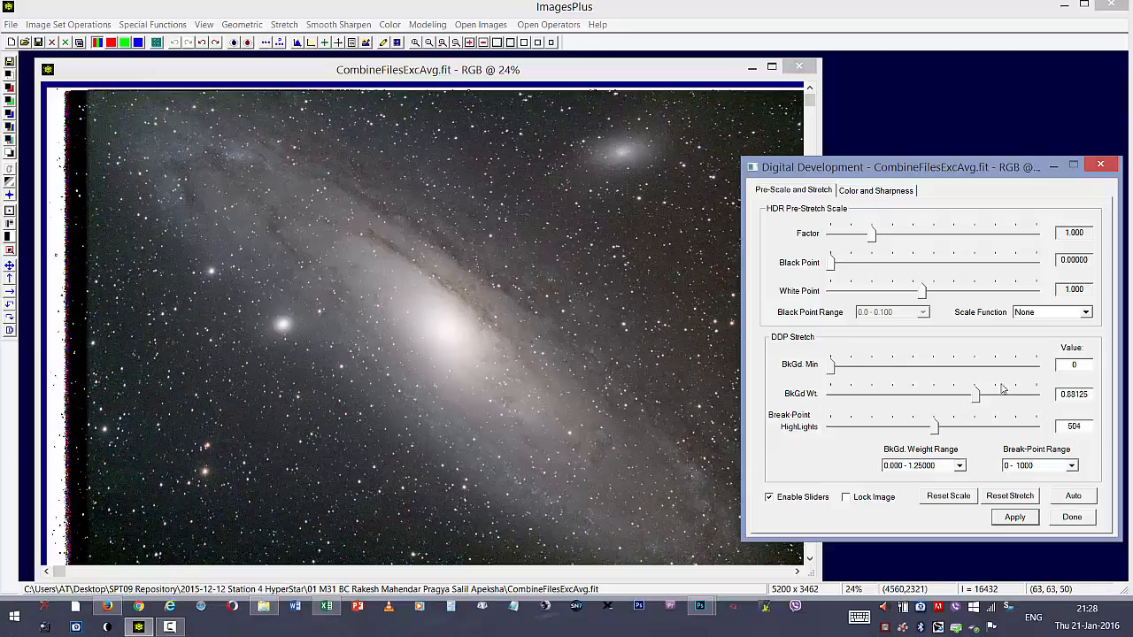
drag(978, 390, 968, 400)
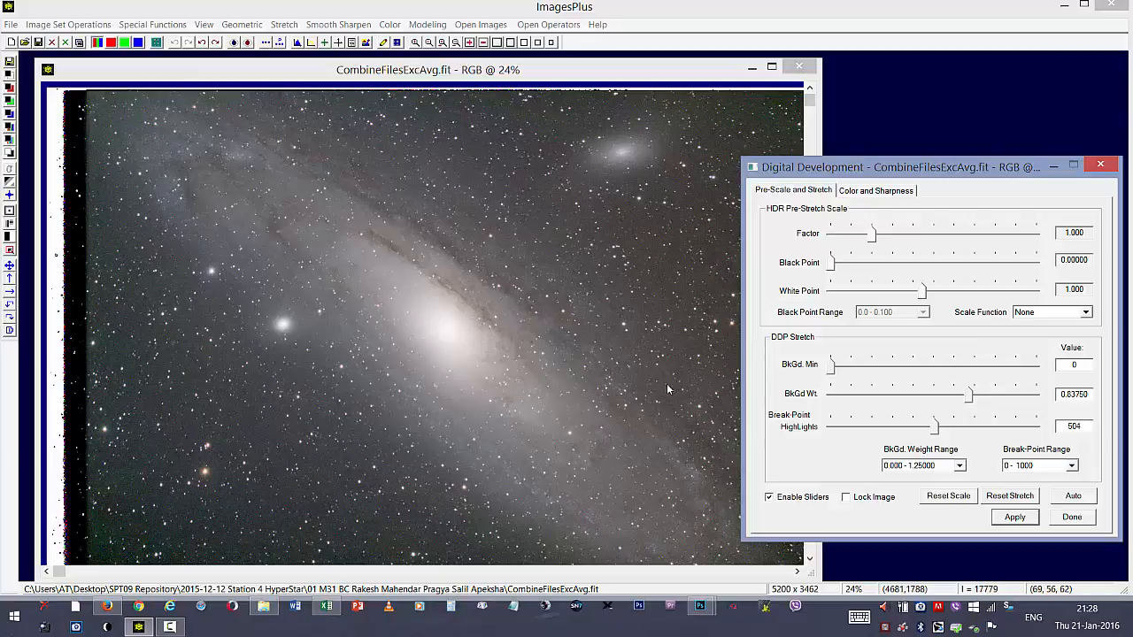
Apply the nth Power X^n scale function to the HDR pre-stretch with an exponent of 1.175
click(1086, 312)
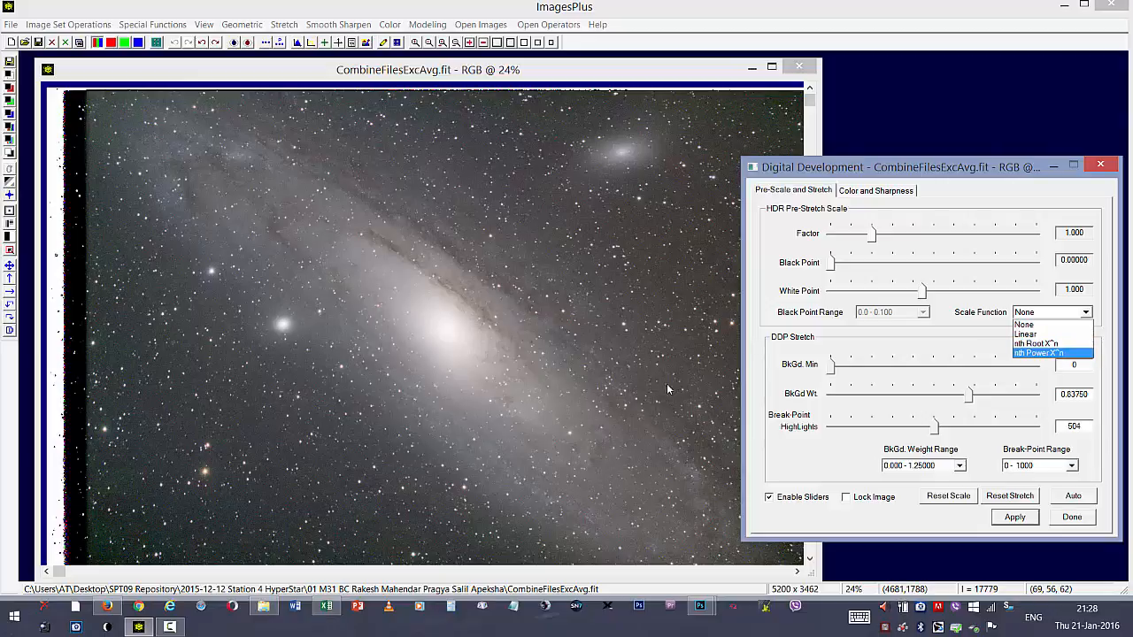
click(1039, 353)
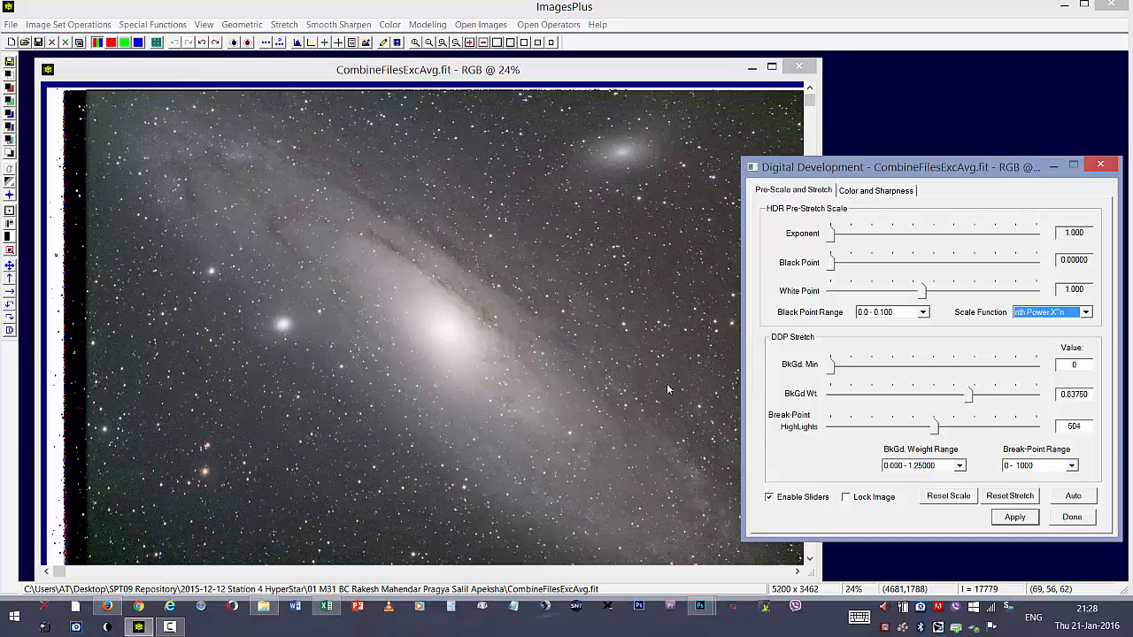
drag(831, 233, 873, 233)
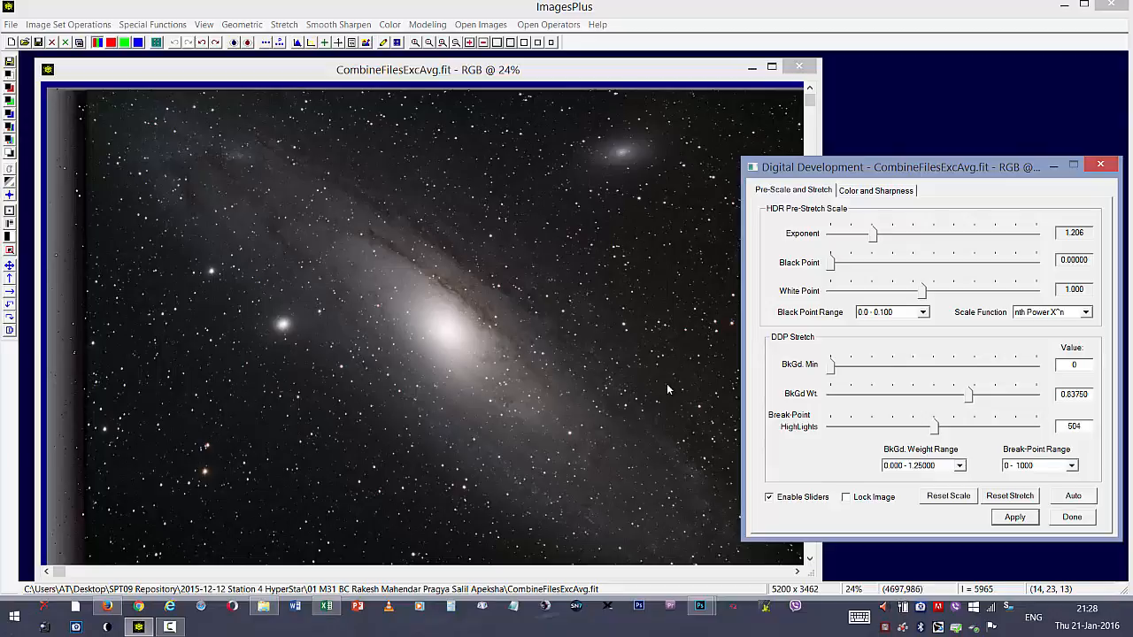
key(Left)
key(Left)
key(Left)
key(Left)
key(Left)
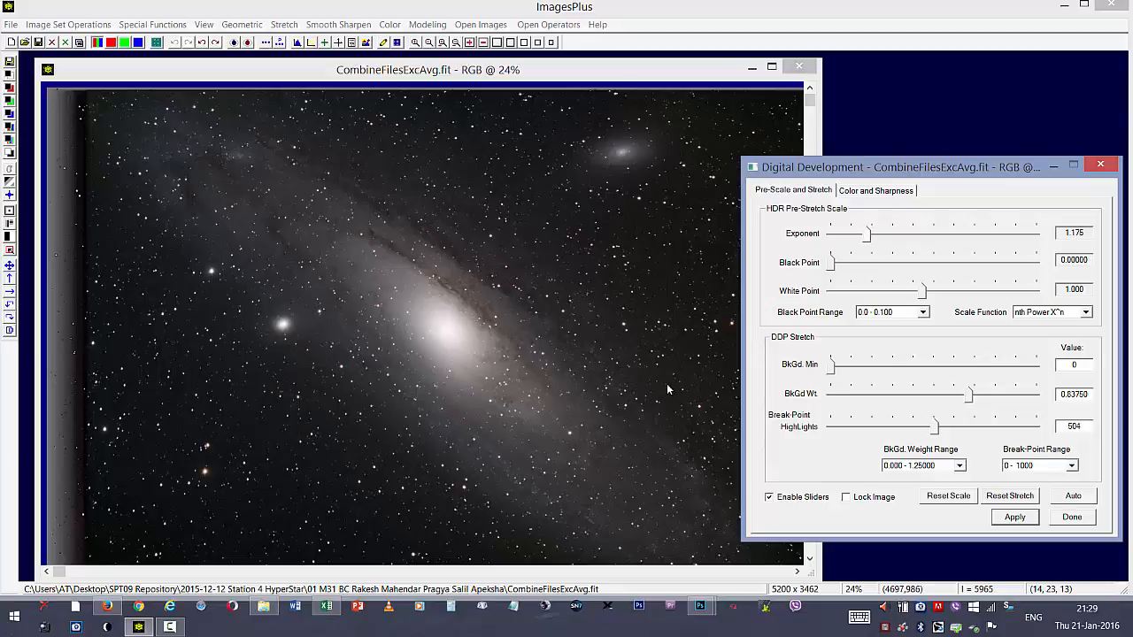